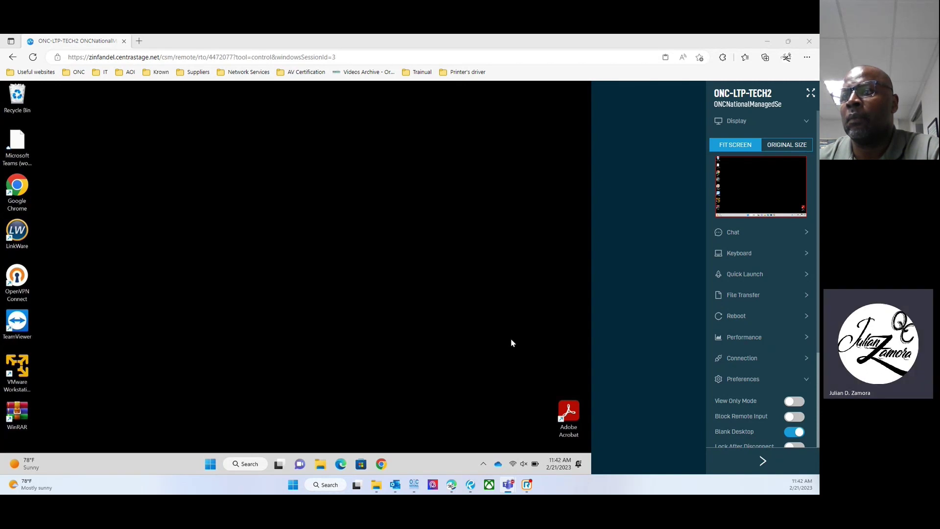
- Open the OneDrive files online on the remote computer and dismiss the offer to restore pages
left_click(498, 464)
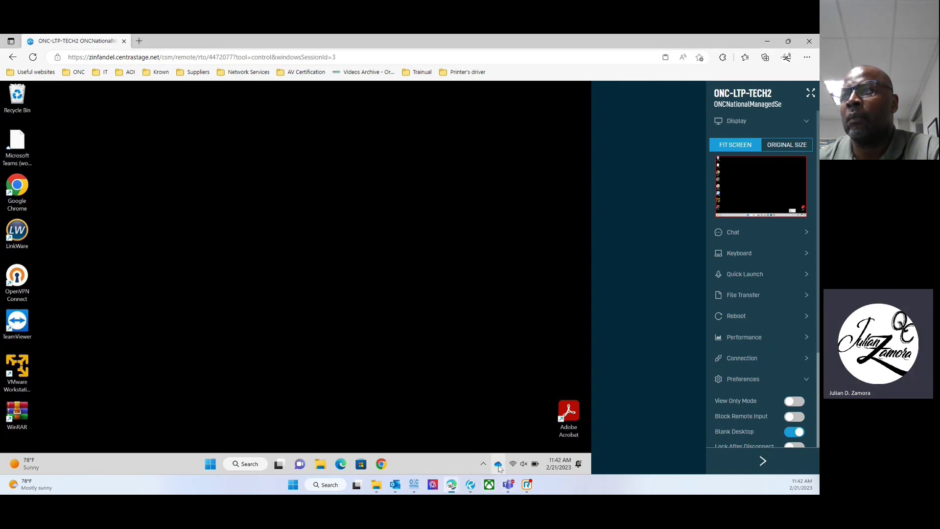
left_click(500, 432)
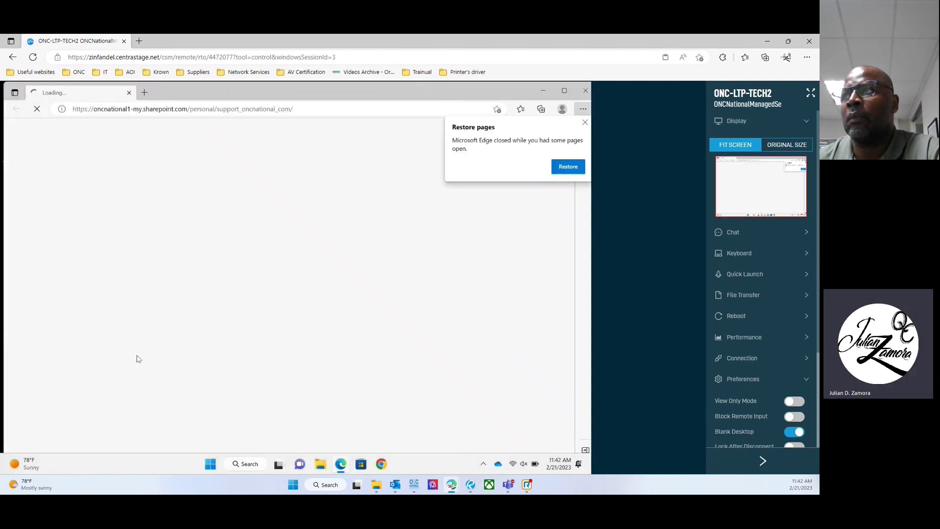
left_click(584, 123)
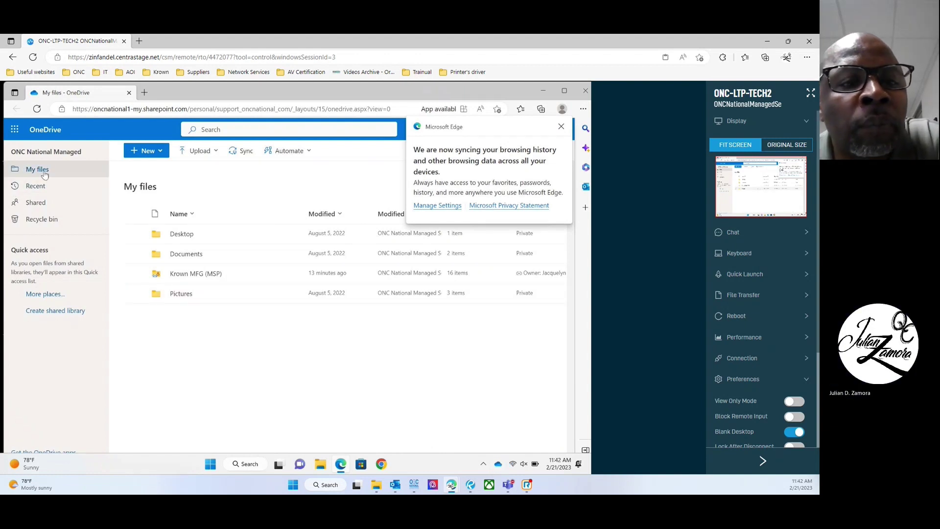
- Remove the Krown MFG (MSP) shortcut from My files through the shared items, and check My files
left_click(291, 273)
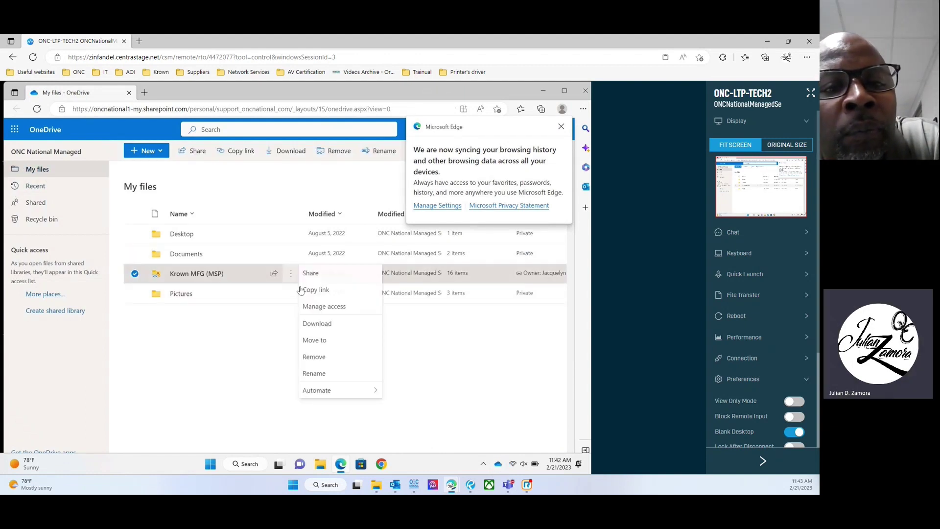
left_click(30, 208)
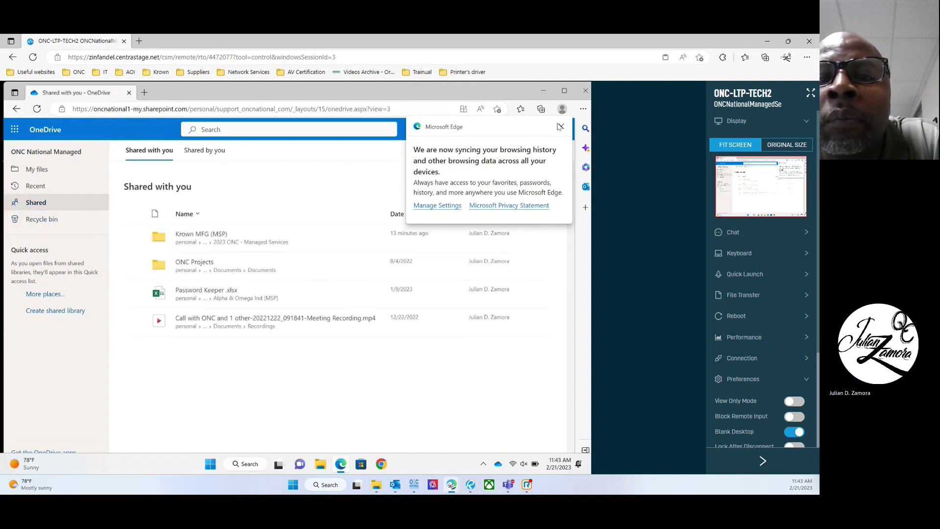
left_click(372, 241)
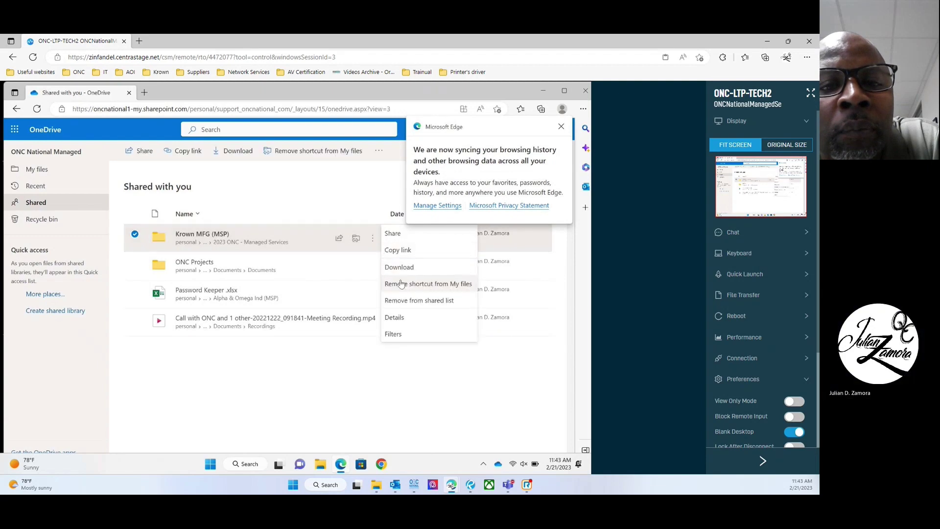
left_click(400, 284)
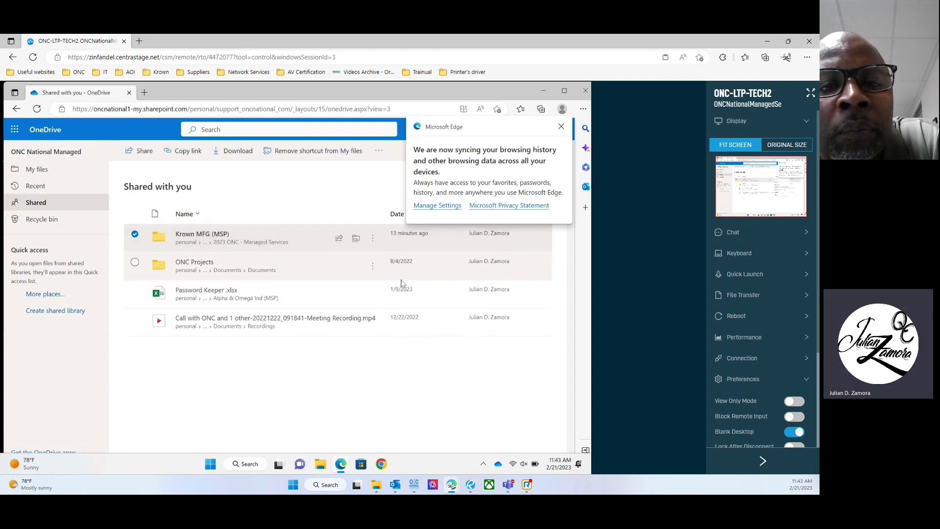
left_click(561, 127)
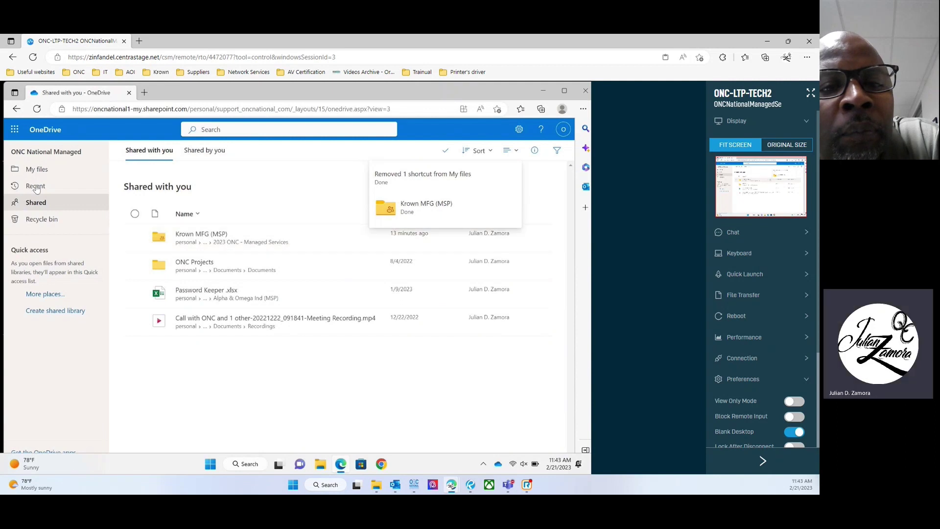
left_click(37, 169)
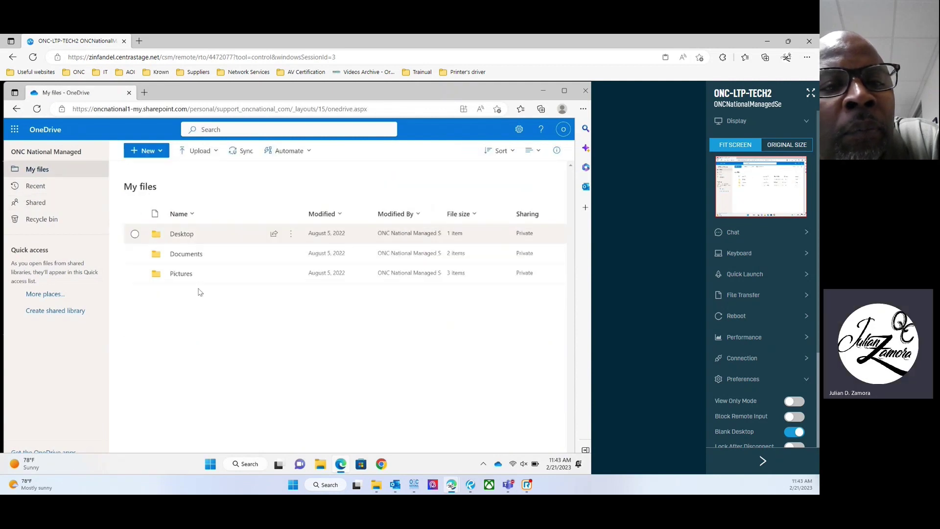
- Add a My files shortcut to the shared Krown MFG (MSP) folder, check My files, and close the browser
left_click(34, 202)
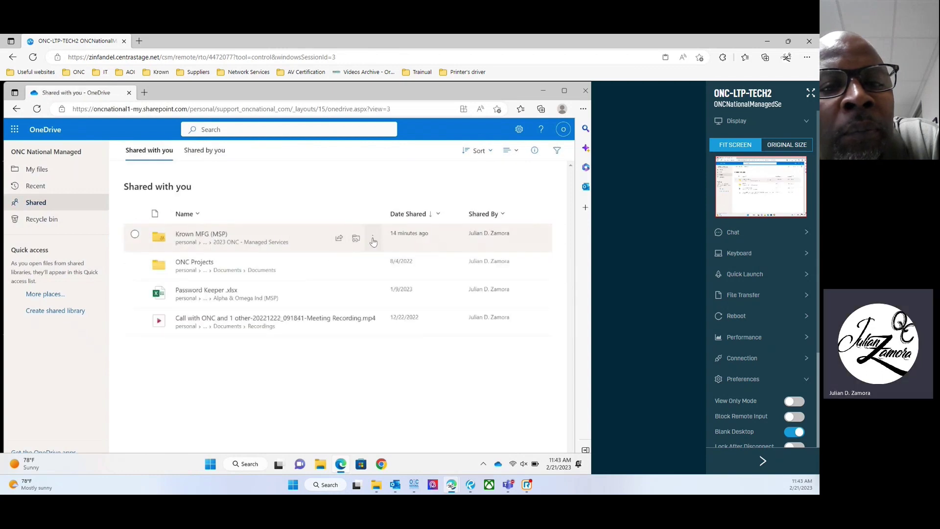
left_click(373, 239)
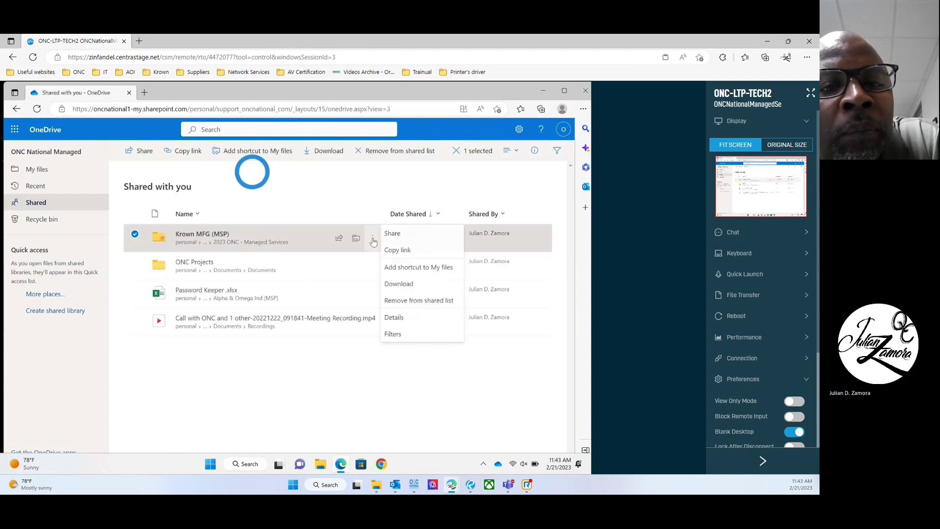
left_click(447, 268)
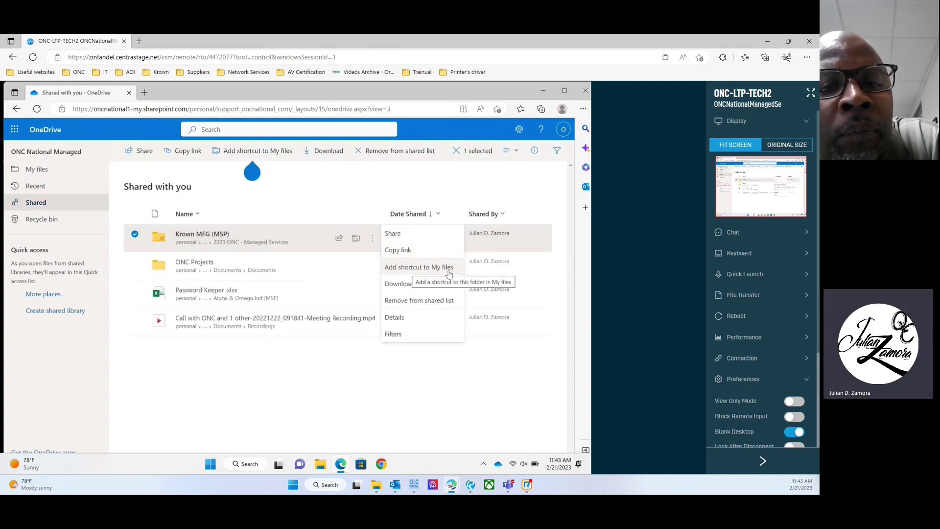
left_click(43, 168)
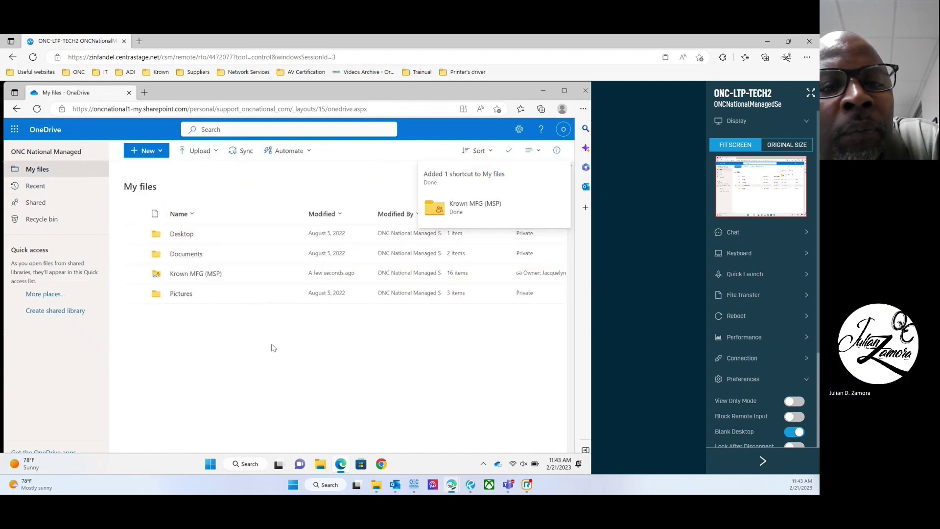
left_click(585, 91)
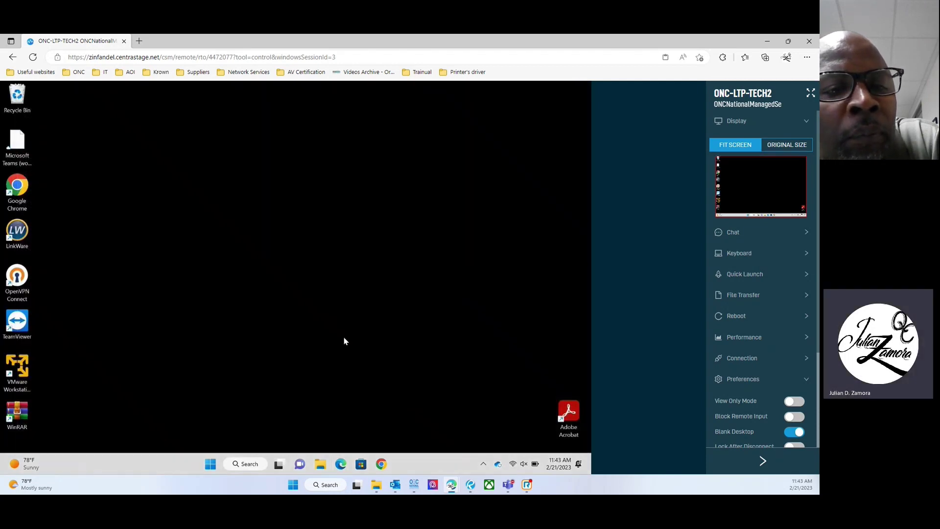
- Turn on network discovery and file sharing for all public networks from the Network location in File Explorer
left_click(322, 463)
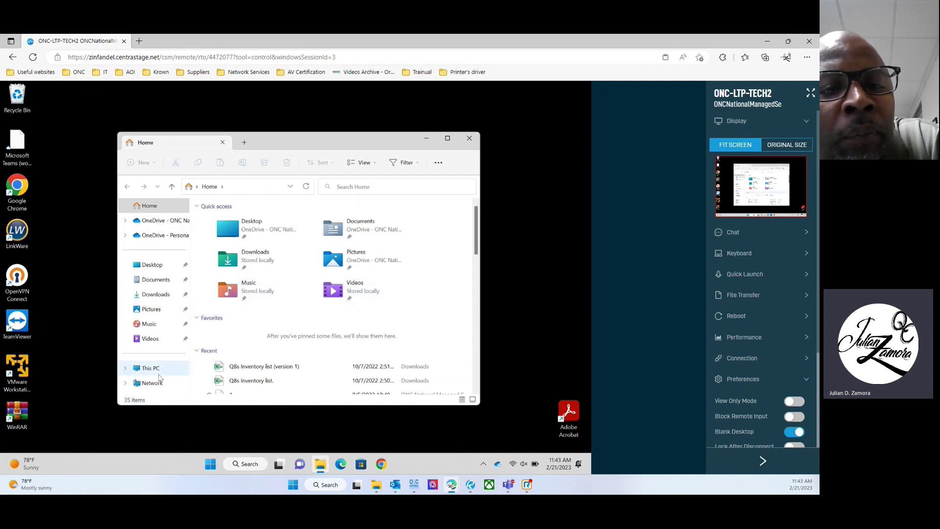
left_click(145, 384)
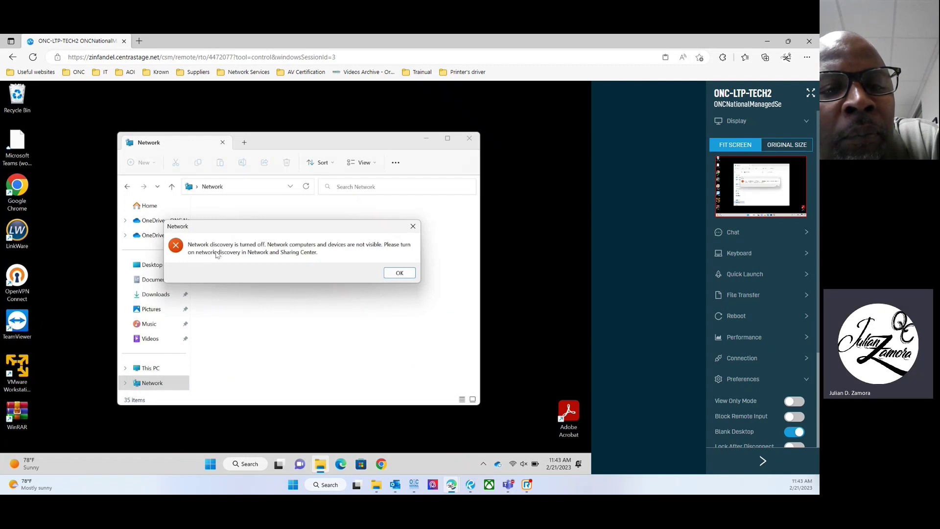
left_click(398, 273)
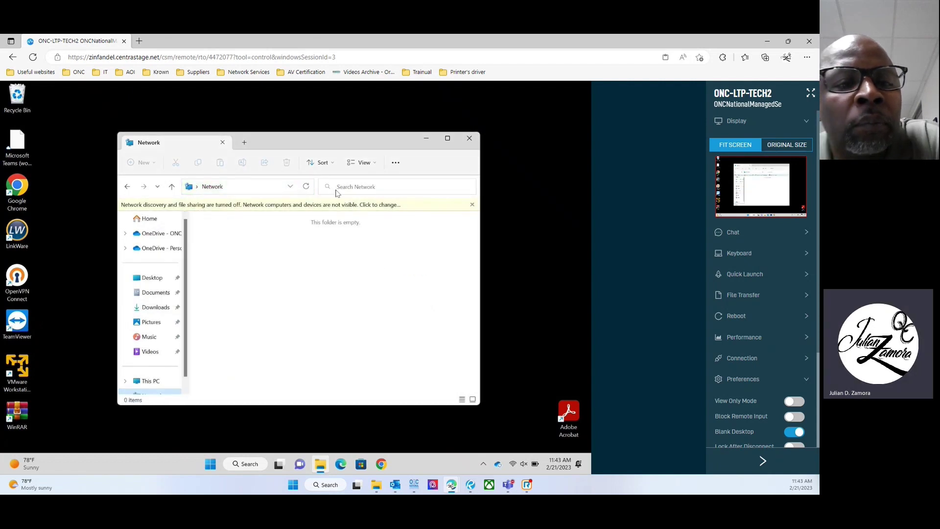
left_click(409, 206)
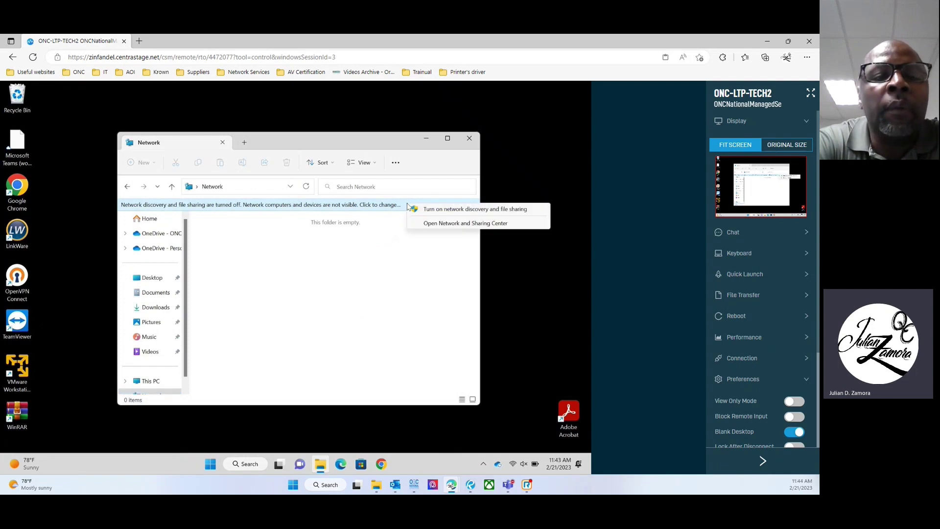
left_click(515, 212)
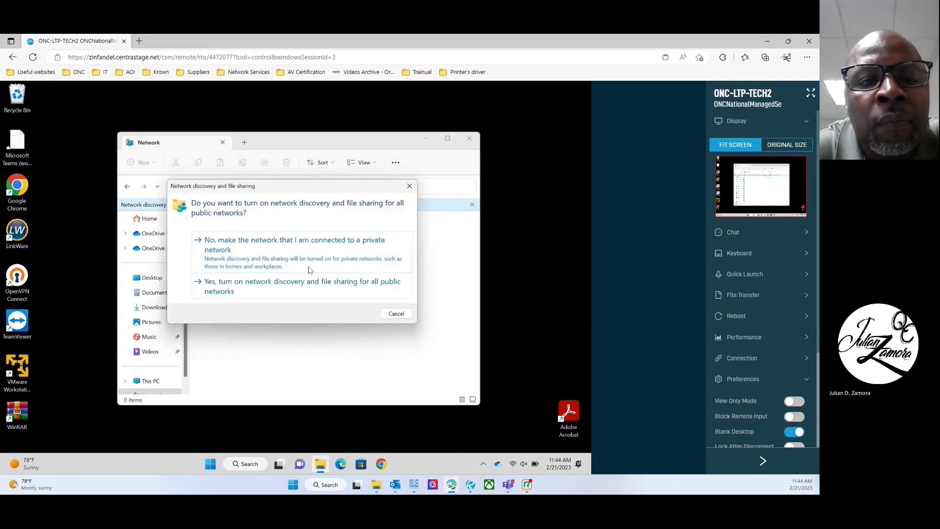
left_click(215, 289)
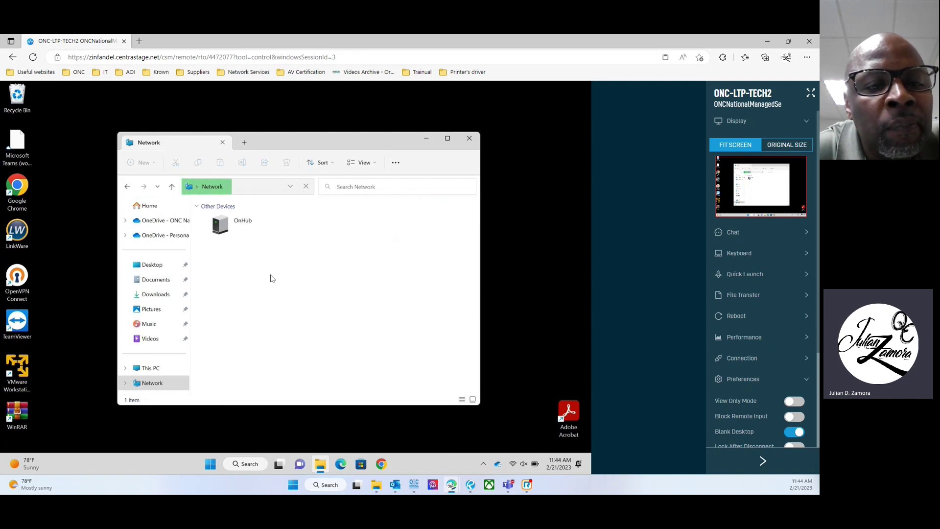
left_click(248, 464)
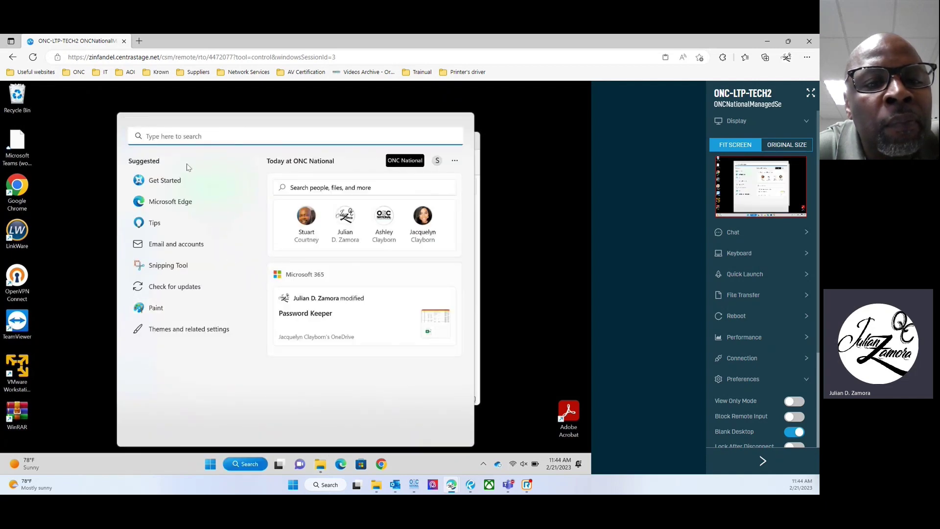
type("control")
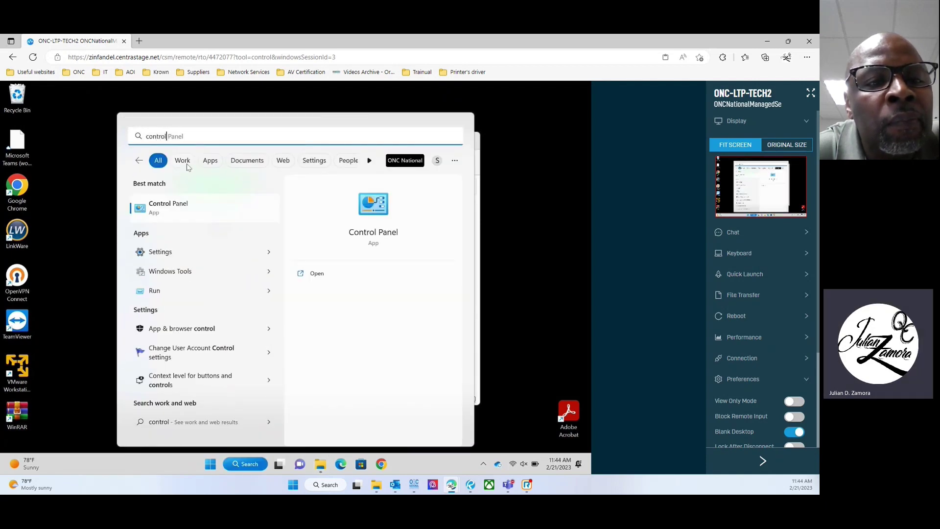
left_click(318, 274)
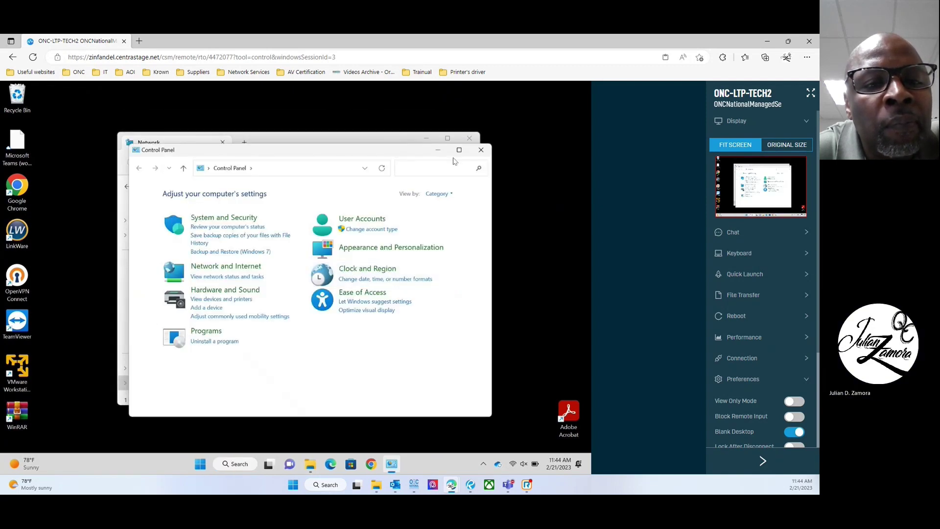
left_click(480, 150)
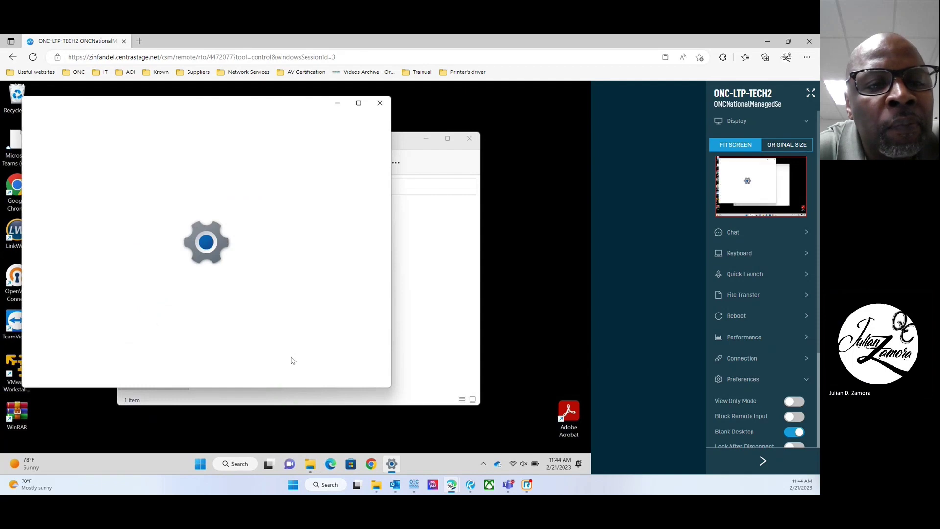
left_click(381, 102)
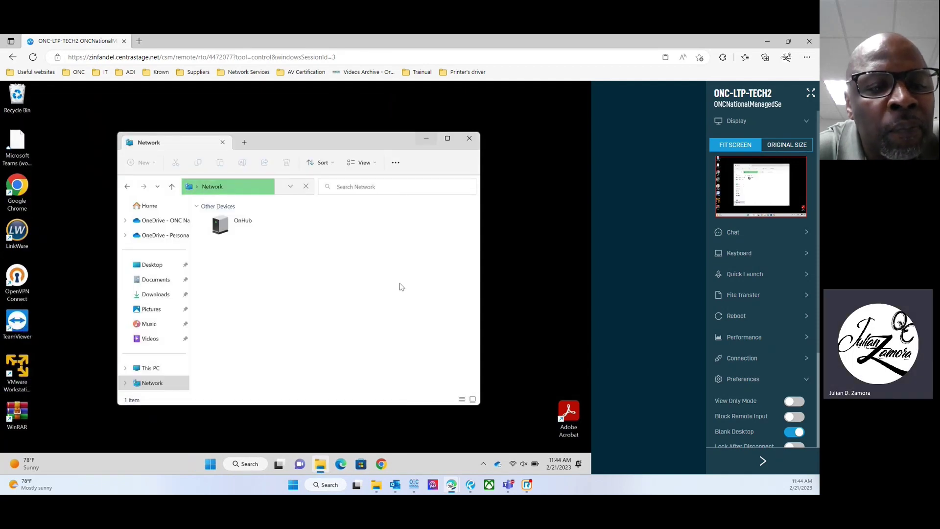
- Run the control command to open Control Panel and show its items as large icons
key("super+r")
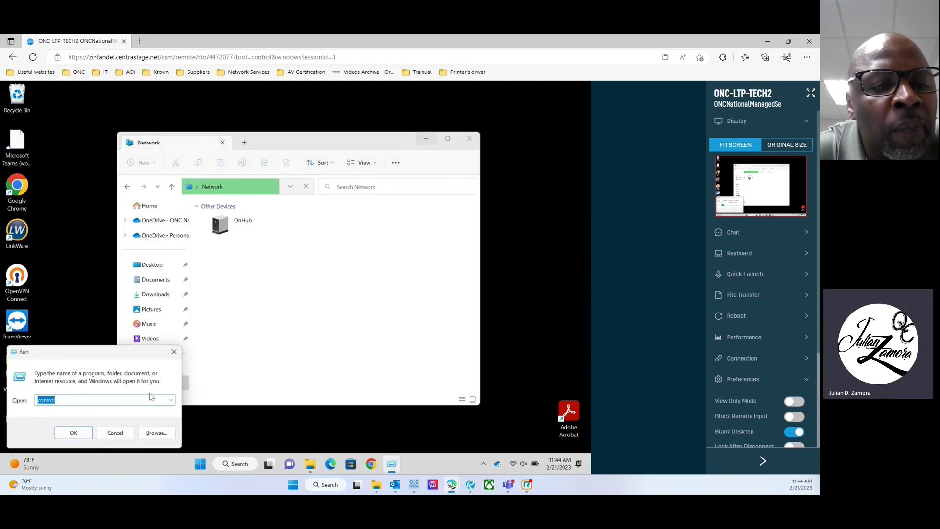
left_click(64, 402)
left_click(72, 433)
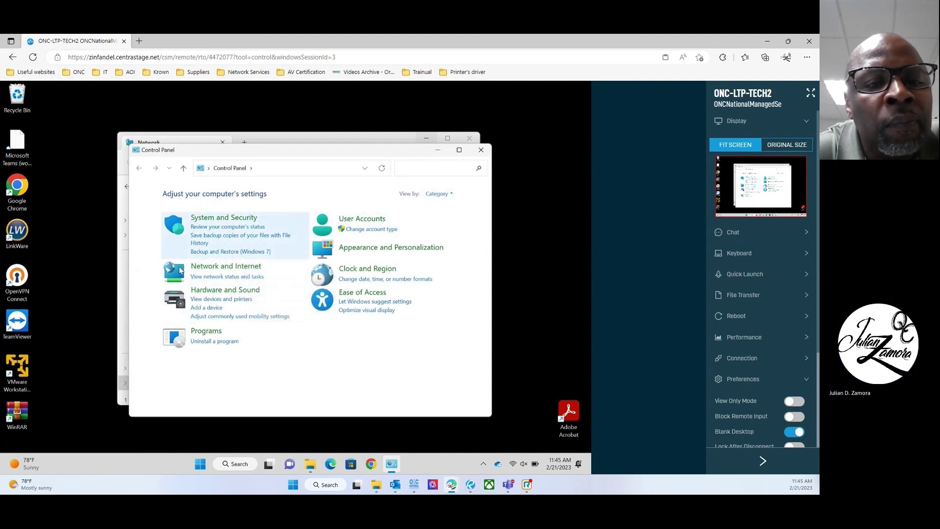
left_click(441, 194)
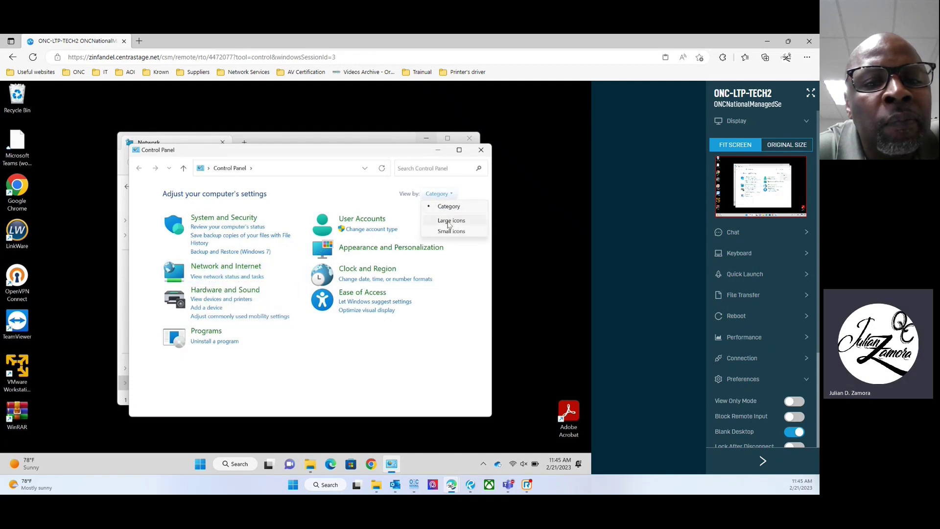
left_click(448, 221)
- Open the advanced sharing settings from the Network and Sharing Center
scroll(313, 321, "down", 2)
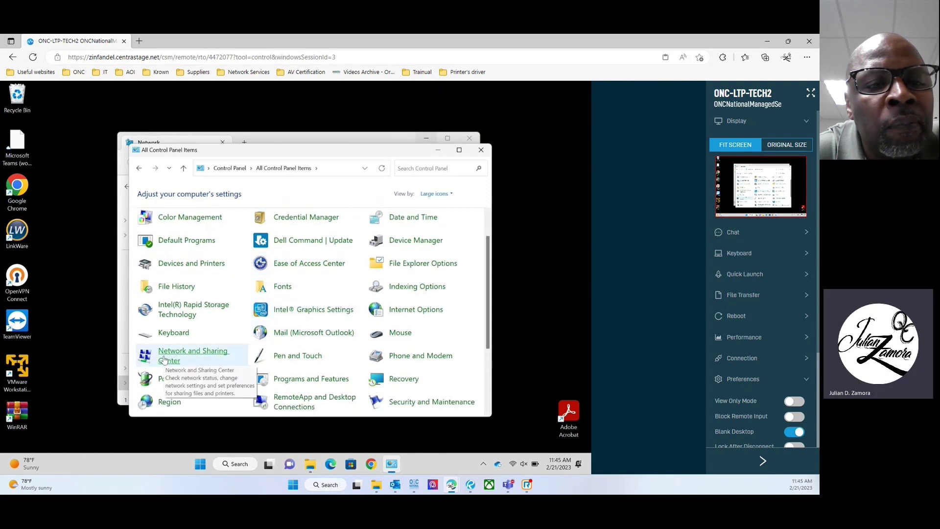
left_click(165, 360)
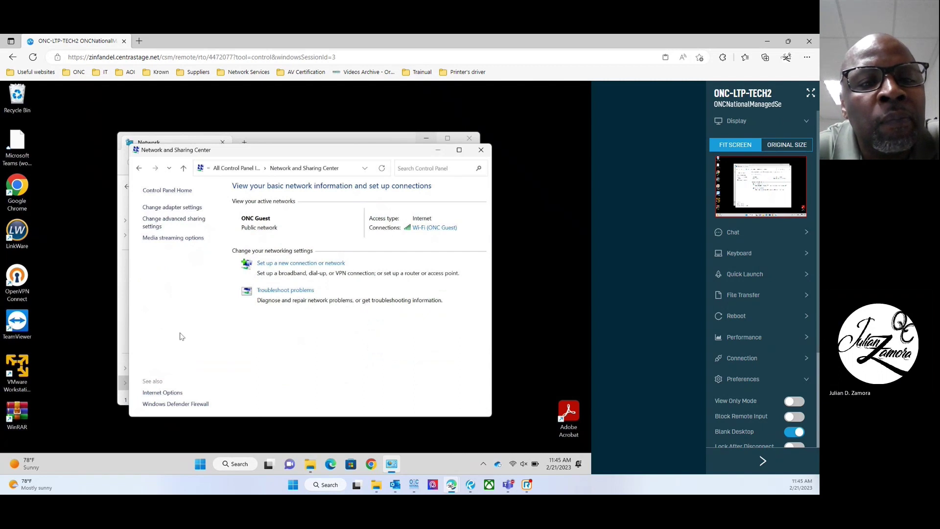
left_click(151, 225)
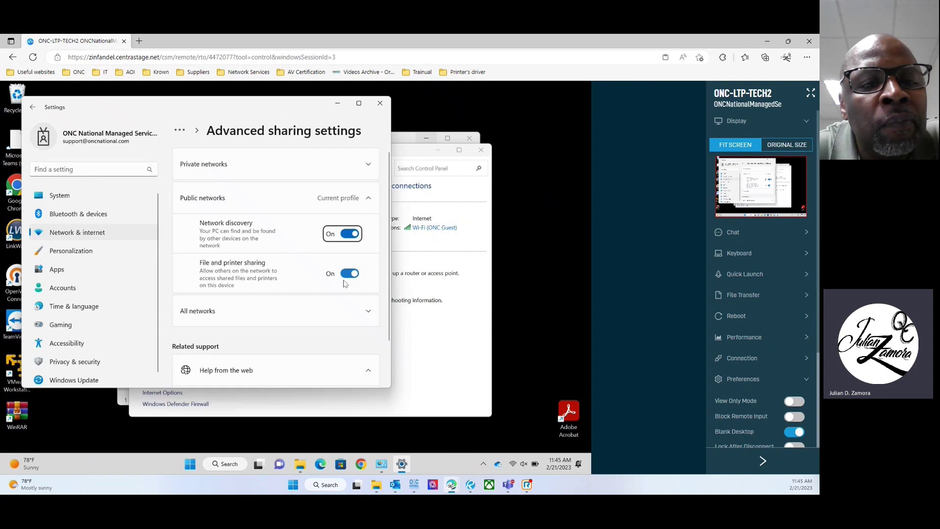
- Turn on network discovery and file and printer sharing for private networks, and collapse the private and public sections
left_click(323, 165)
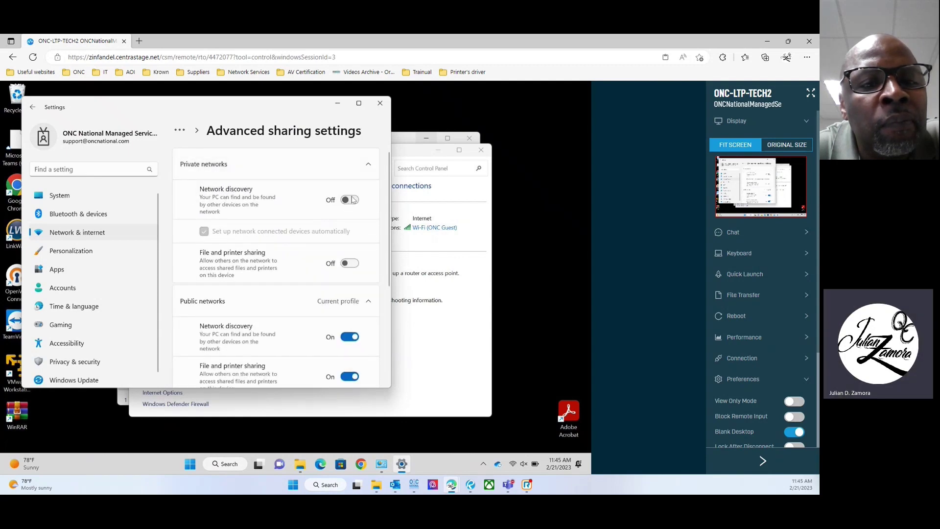
left_click(354, 199)
left_click(351, 263)
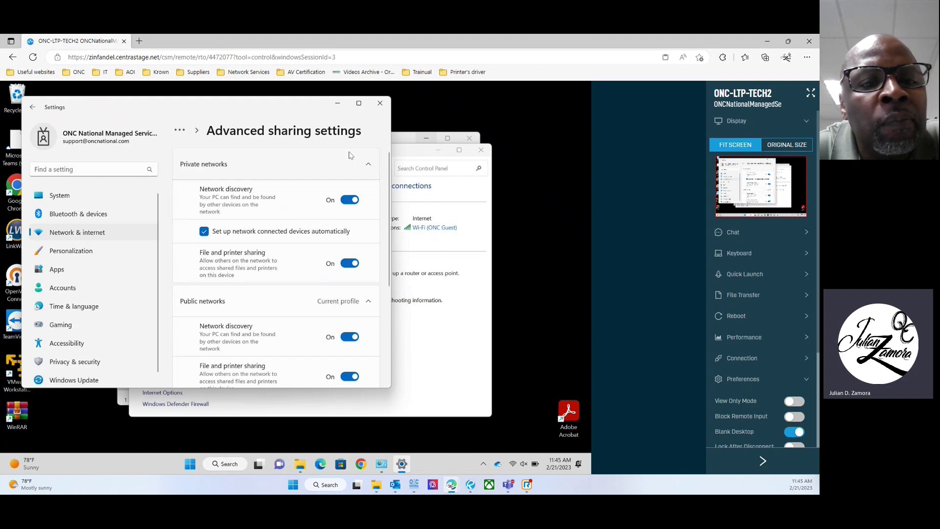
left_click(331, 171)
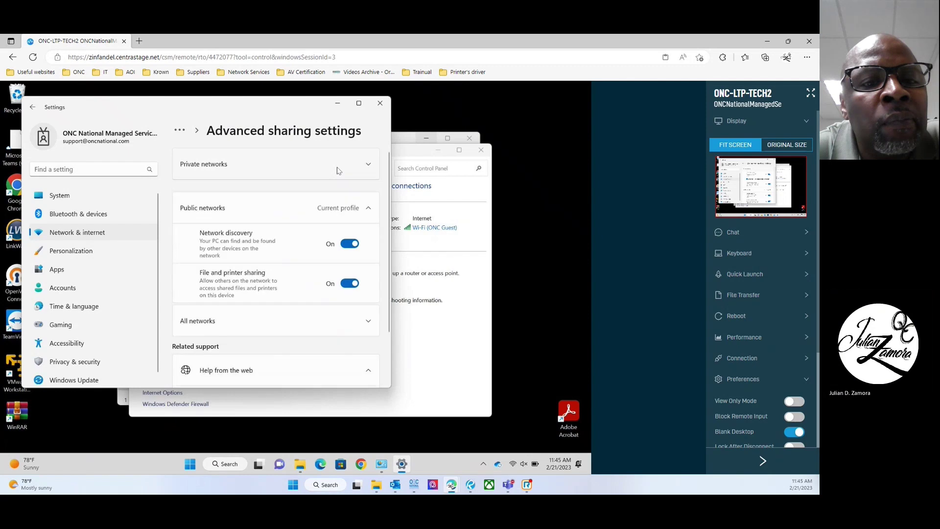
left_click(296, 197)
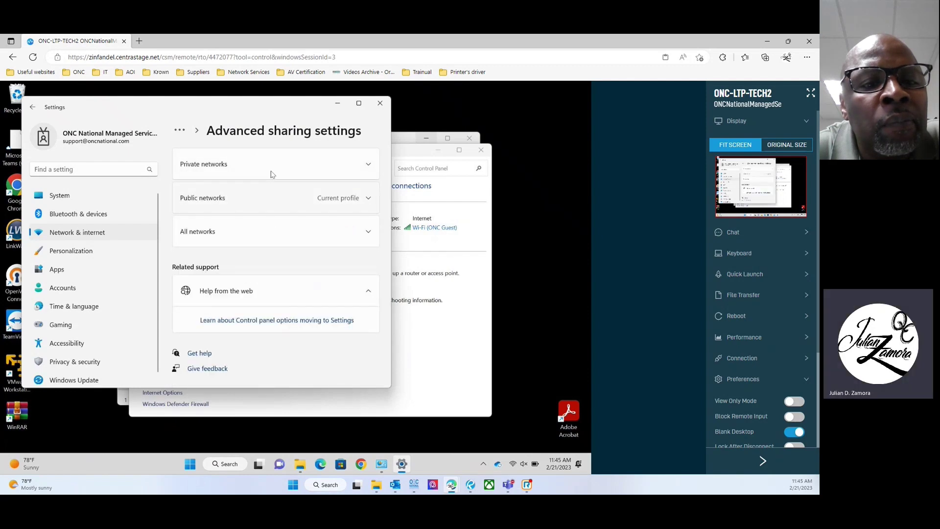
- Turn on public folder sharing for all networks and collapse the All networks section
left_click(240, 233)
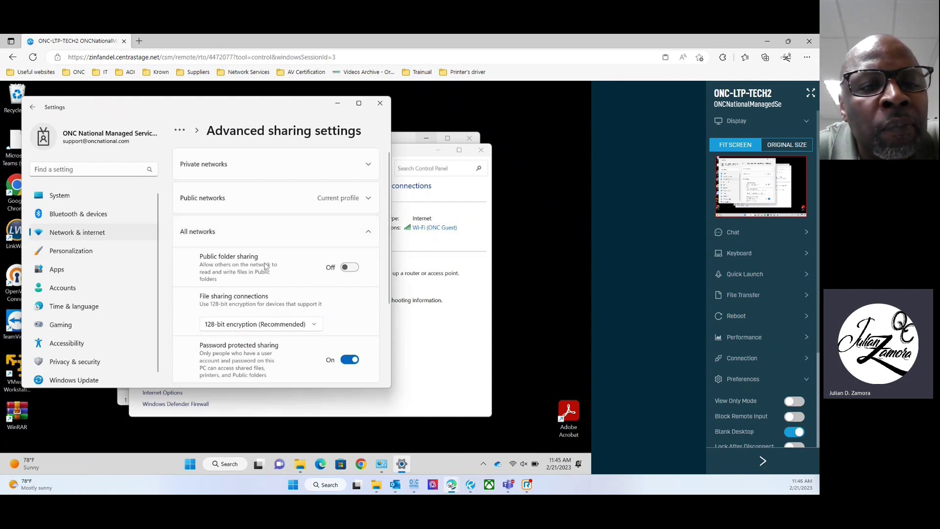
left_click(345, 270)
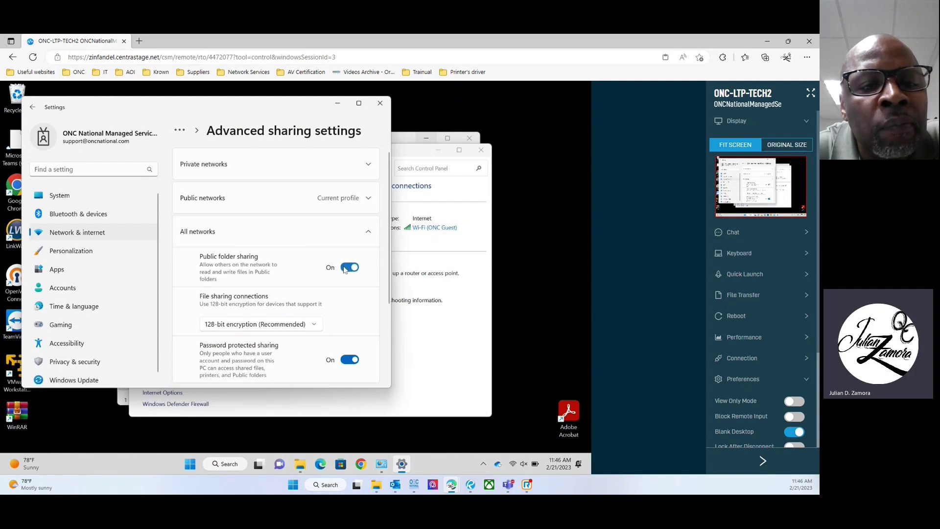
left_click(367, 237)
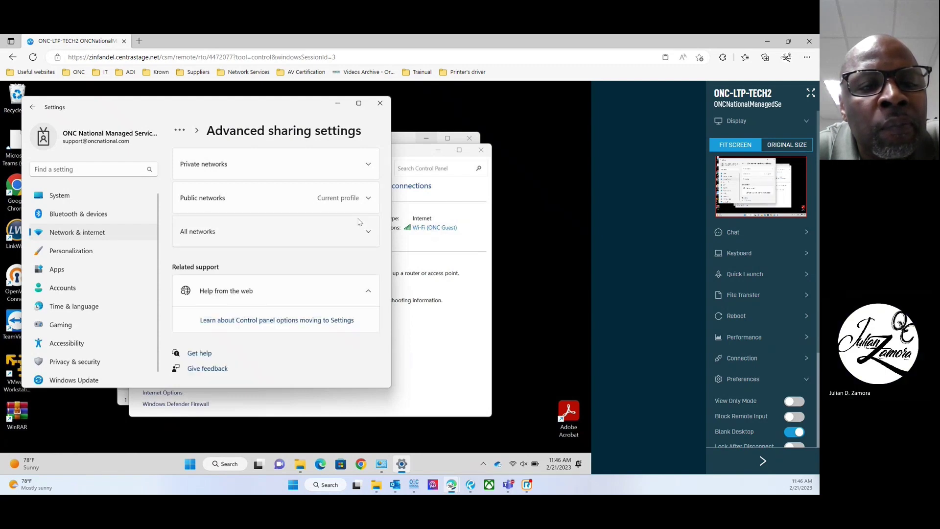
- Show the System page with the computer's name and narrow the Settings window beside the desktop's edge
left_click(55, 195)
left_click_drag(175, 105, 157, 104)
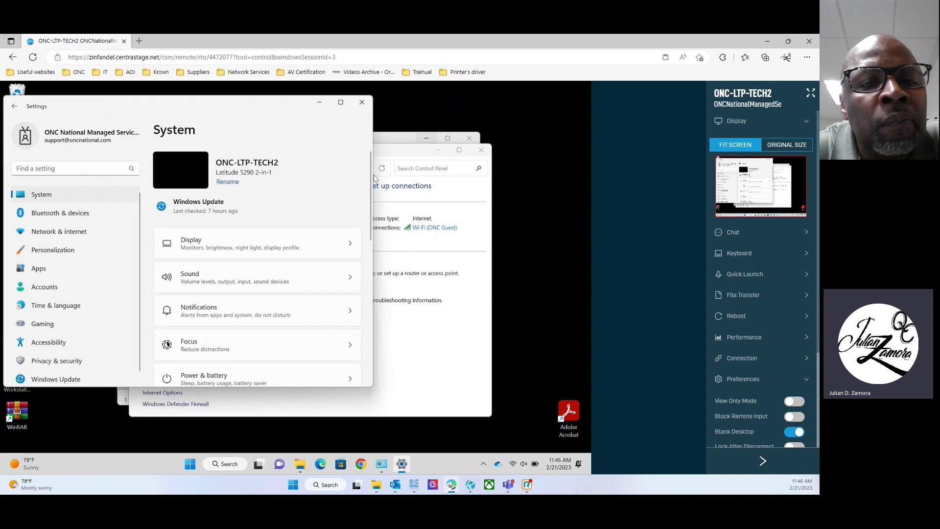
left_click_drag(372, 175, 325, 175)
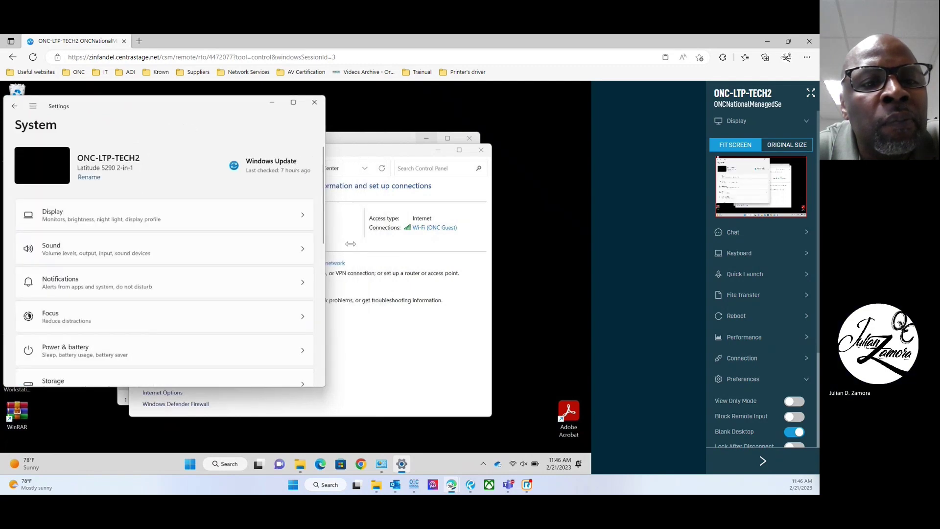
- Bring File Explorer forward, move it beside Settings, and open and expand the OneDrive - ONC National folder
left_click(300, 463)
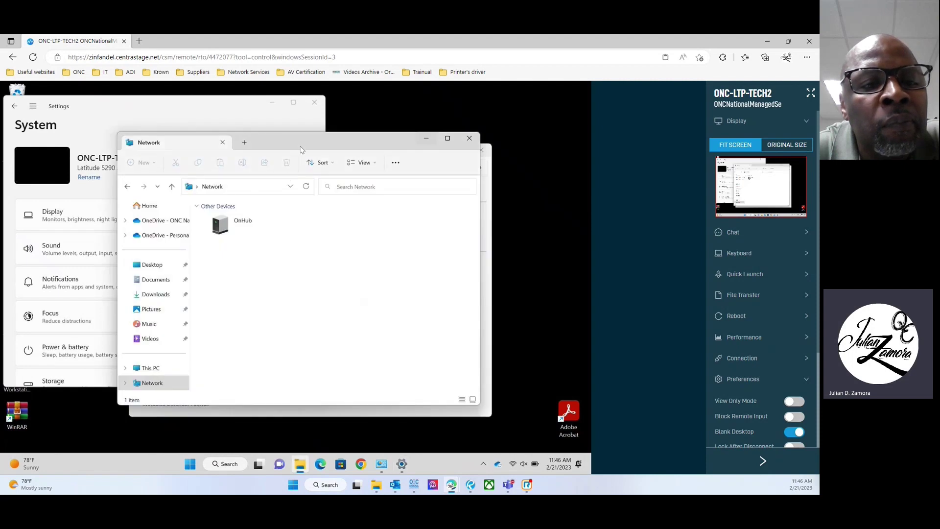
left_click_drag(300, 149, 431, 133)
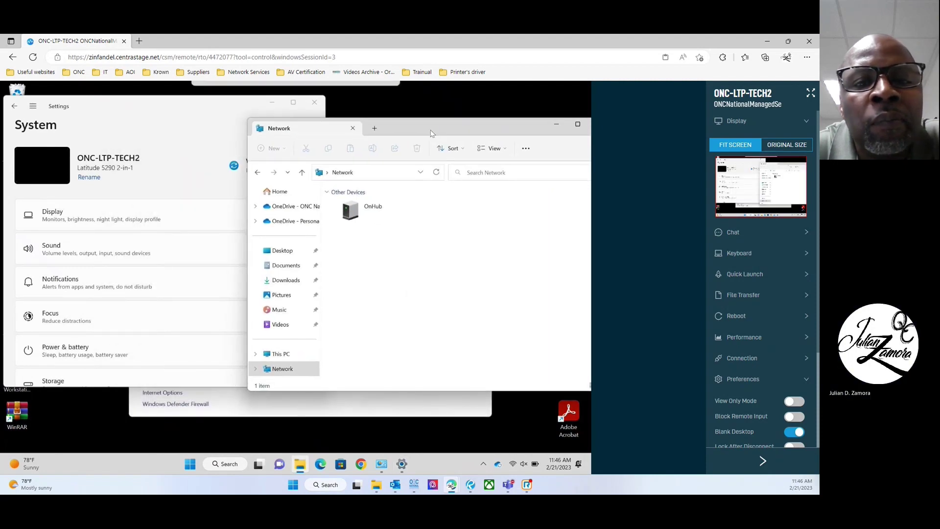
left_click(280, 208)
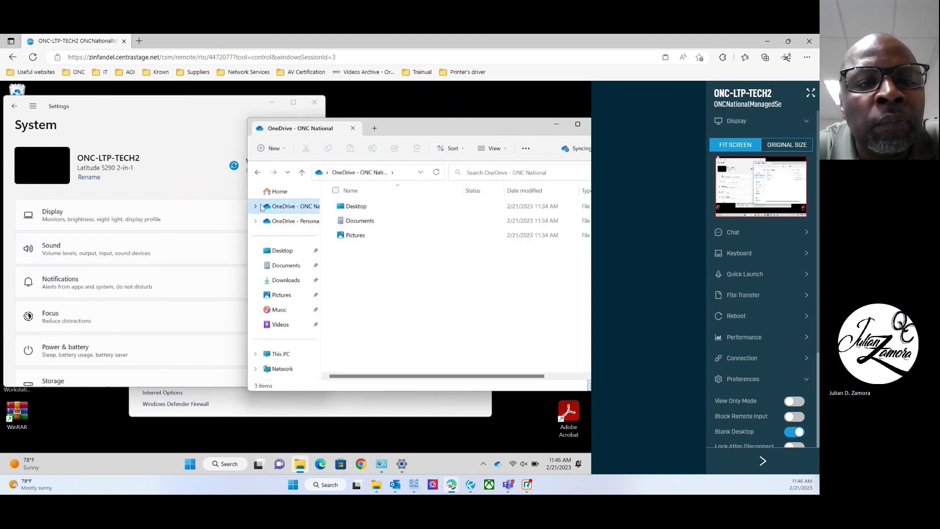
left_click(256, 206)
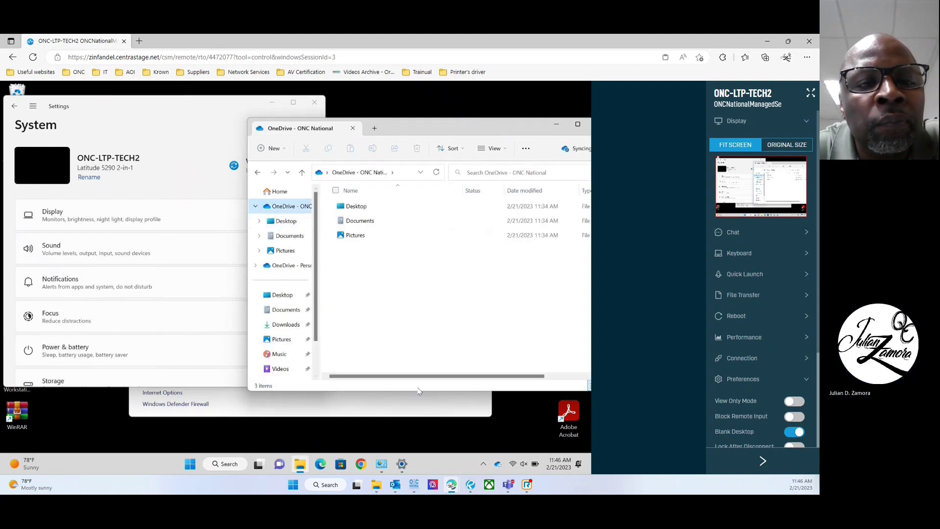
- Check the OneDrive sync activity and view My files online, then minimize the browser
left_click(497, 463)
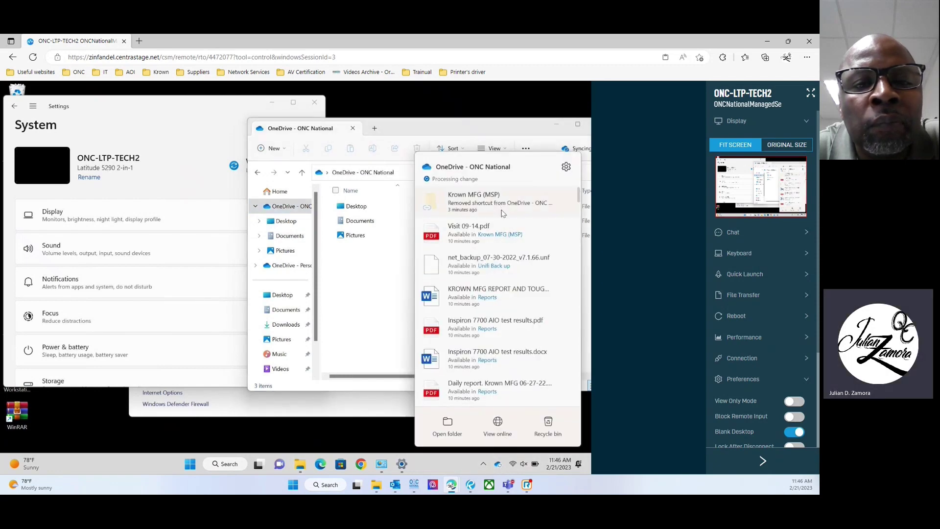
left_click(373, 274)
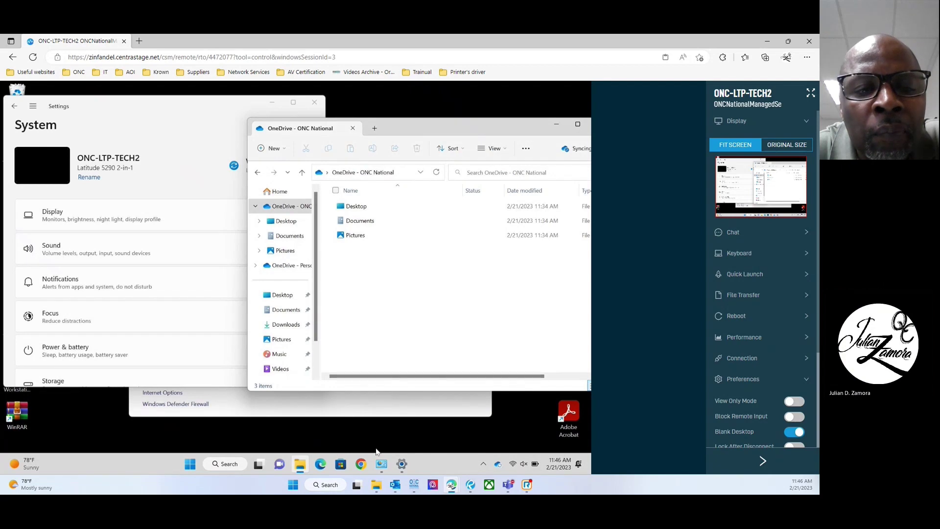
left_click(497, 463)
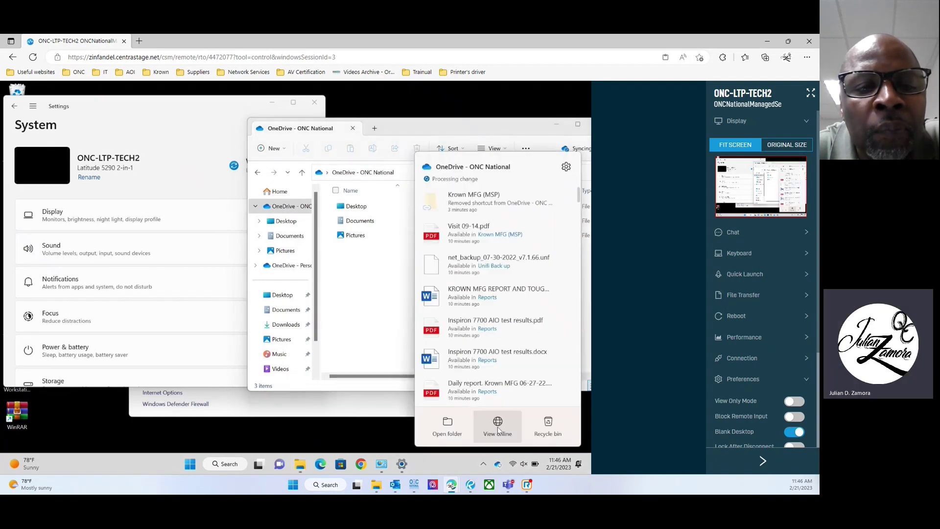
left_click(486, 429)
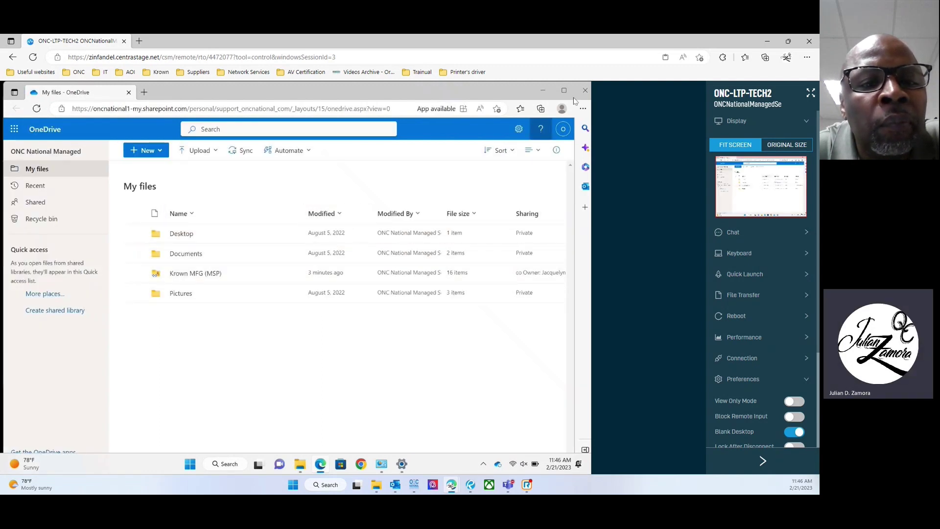
left_click(541, 93)
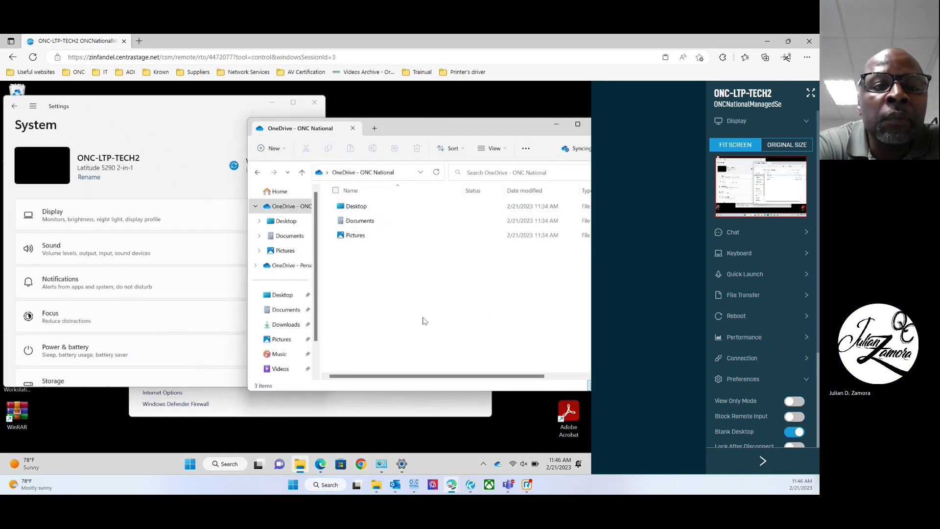
- Start mapping a network drive for This PC and select K: as the drive letter
scroll(294, 310, "down", 1)
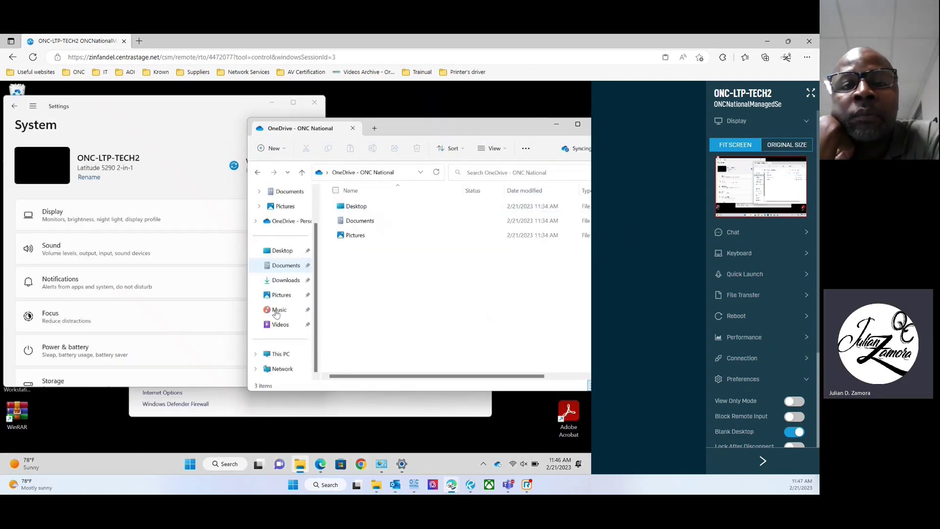
right_click(279, 360)
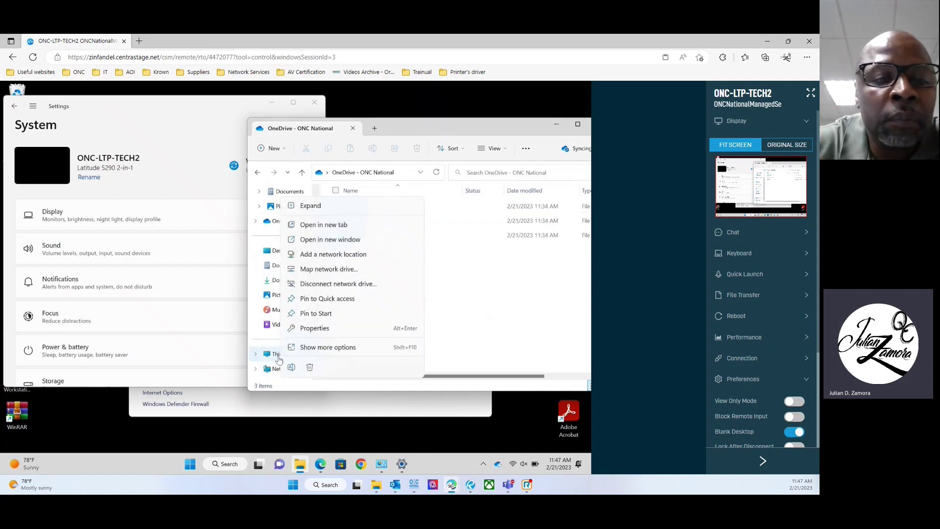
left_click(338, 272)
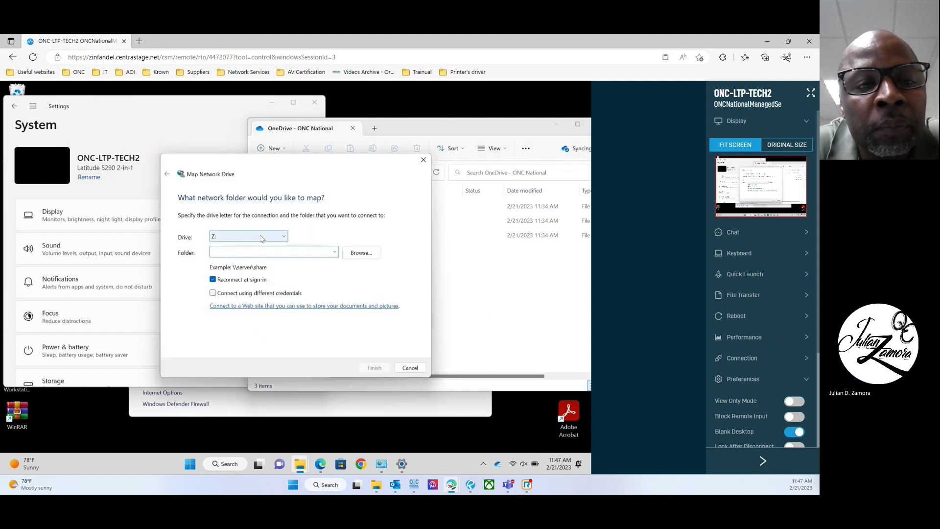
left_click(254, 236)
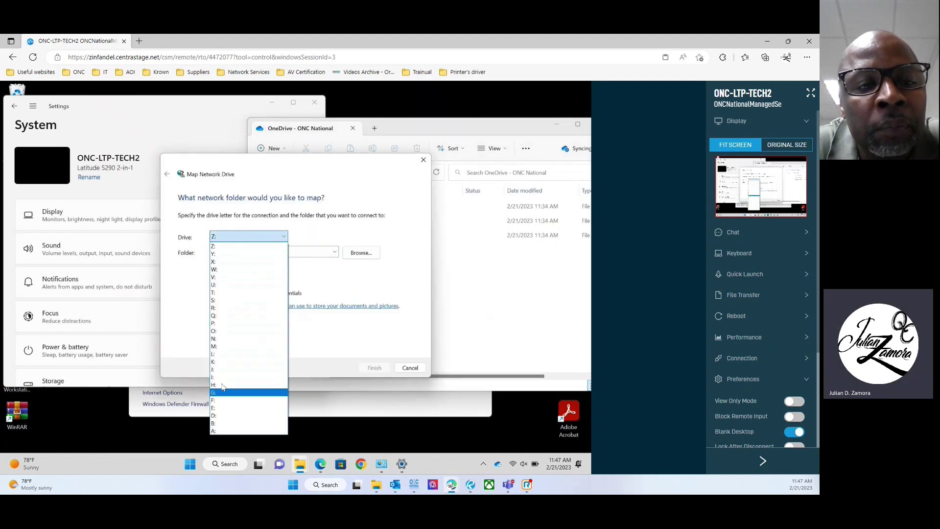
left_click(224, 365)
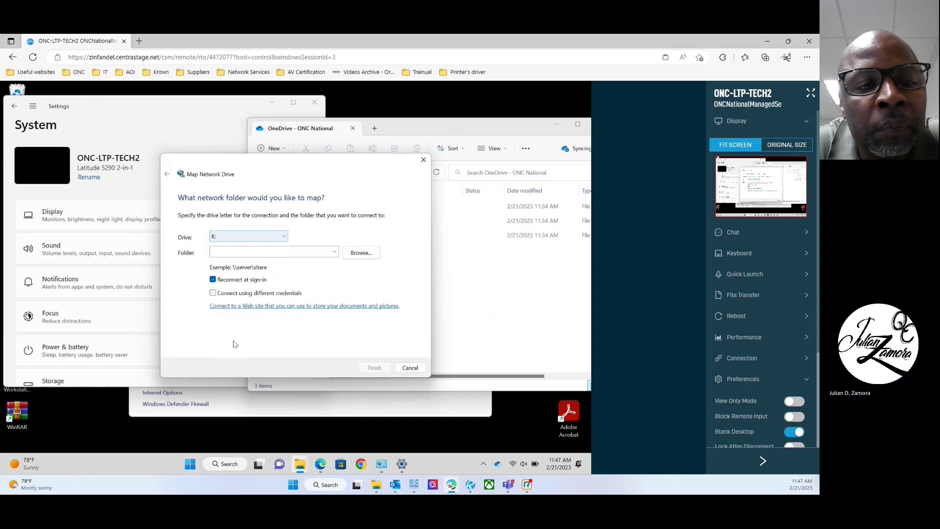
- Enter \\ONC-LTP-TECH2\ as the start of the network folder path, using the computer name from the System page
left_click(260, 256)
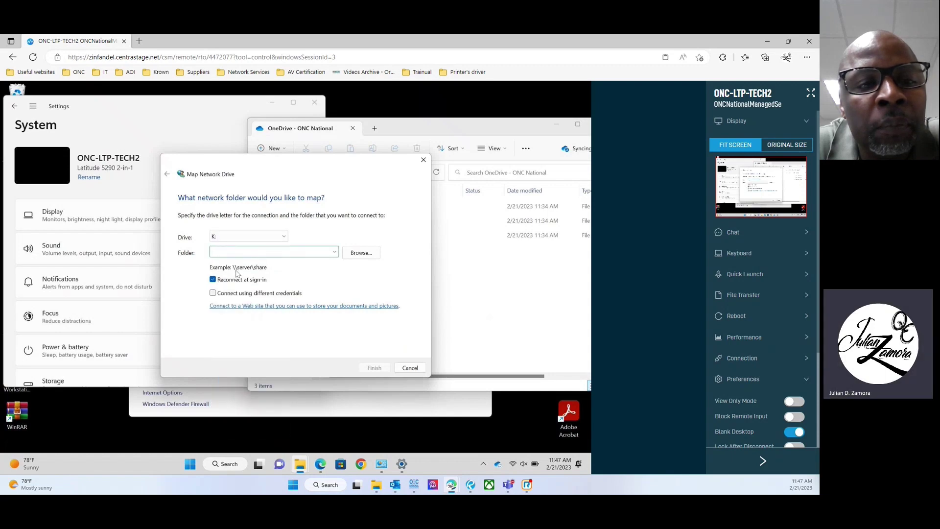
type("\\\\")
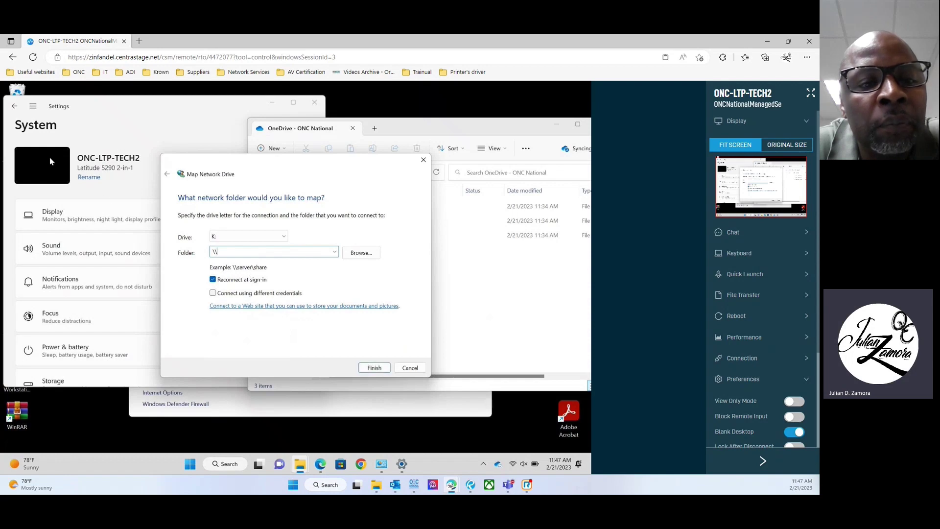
left_click(120, 165)
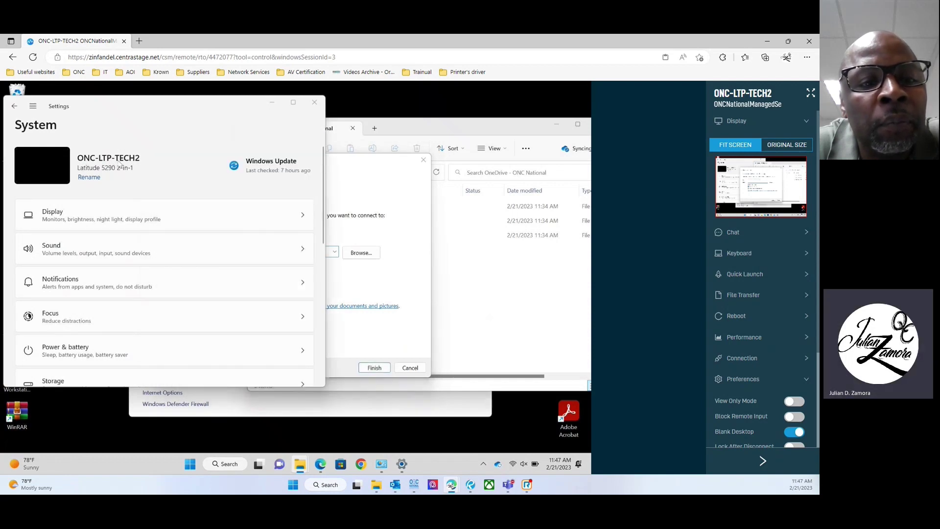
left_click(346, 197)
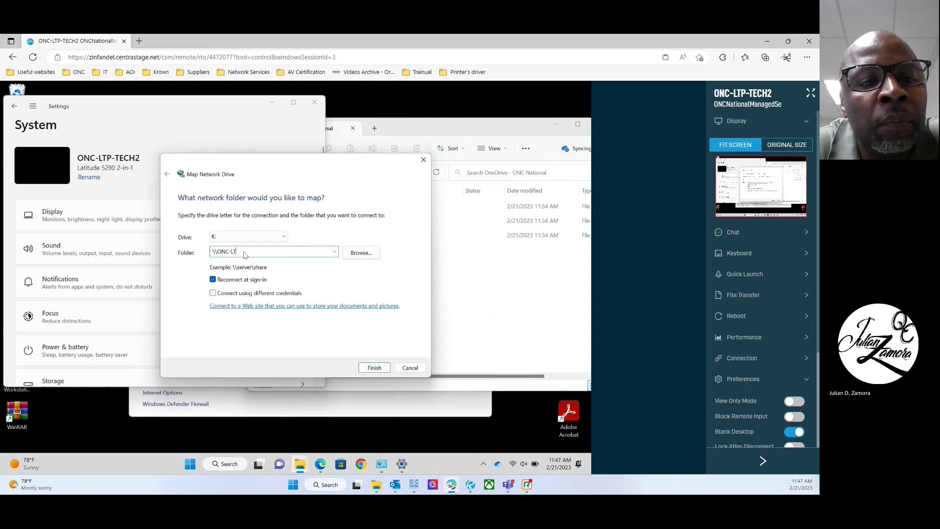
type("ONC-LTP")
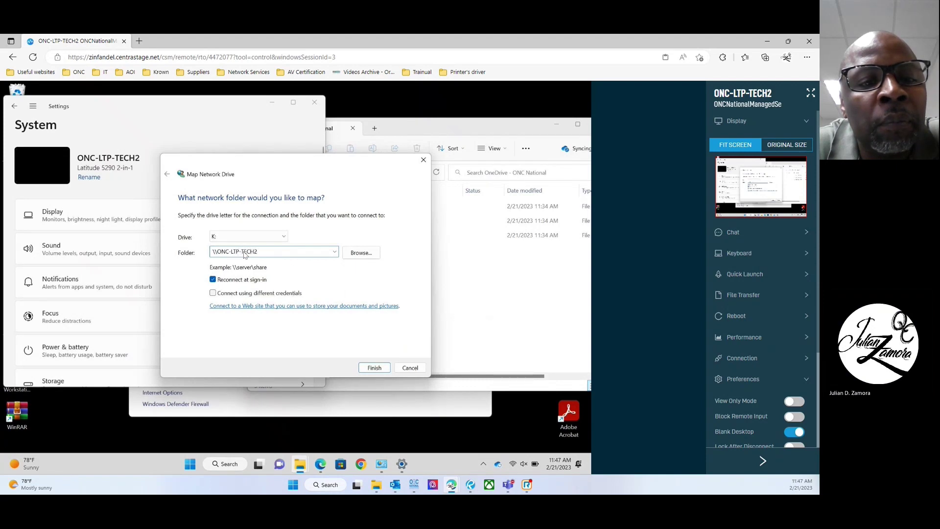
type("-TECH2\\")
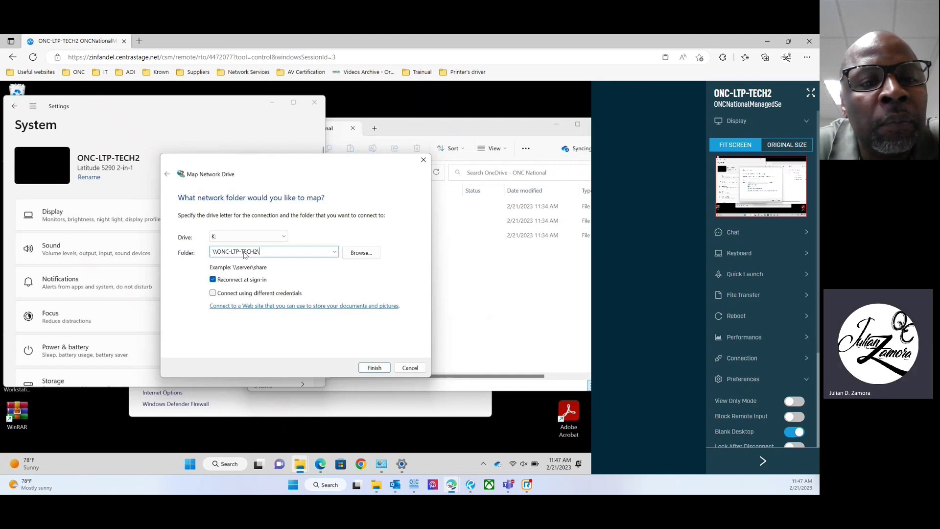
left_click(526, 285)
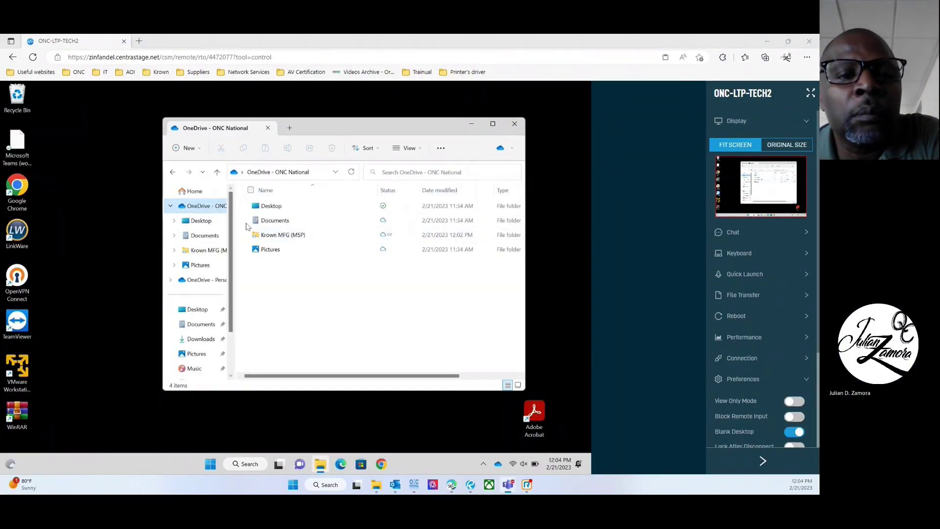
- Start mapping a network drive from This PC, move the dialog down, and set the drive letter to K:
scroll(181, 313, "down", 2)
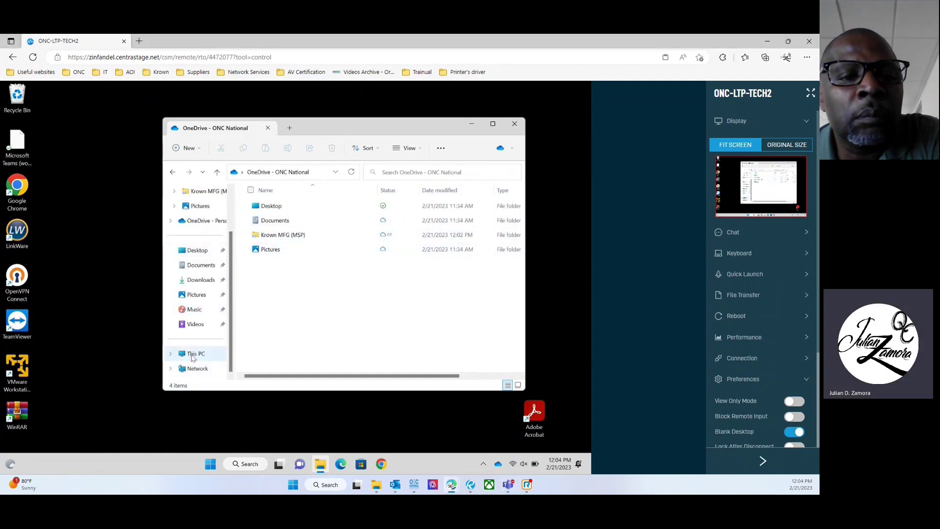
right_click(188, 357)
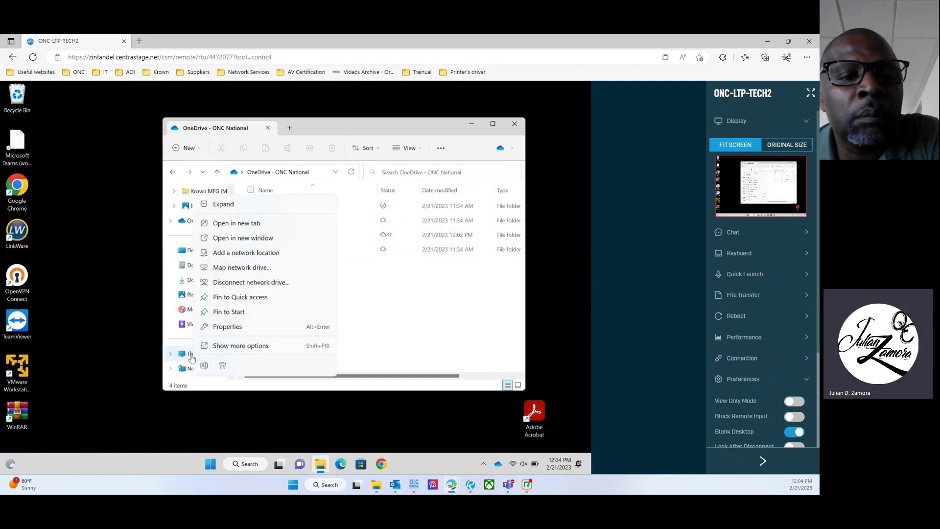
left_click(228, 268)
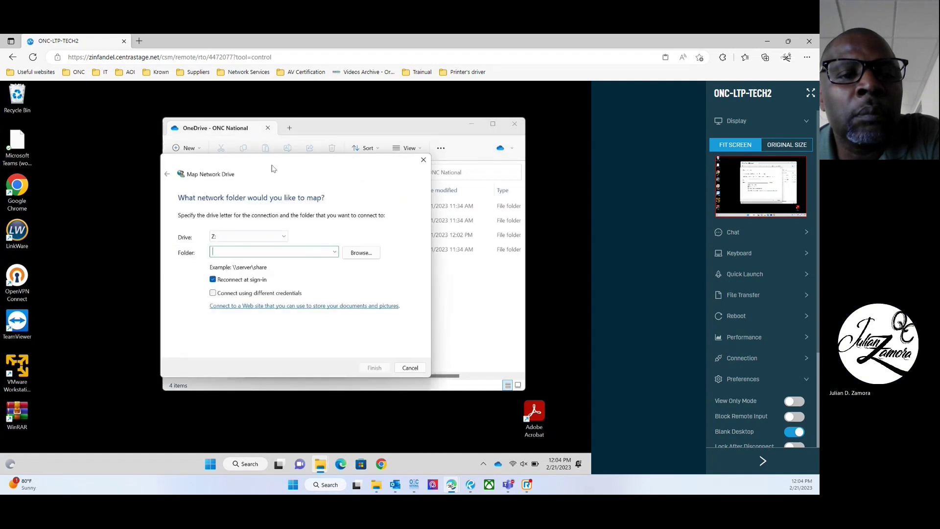
left_click_drag(272, 168, 314, 259)
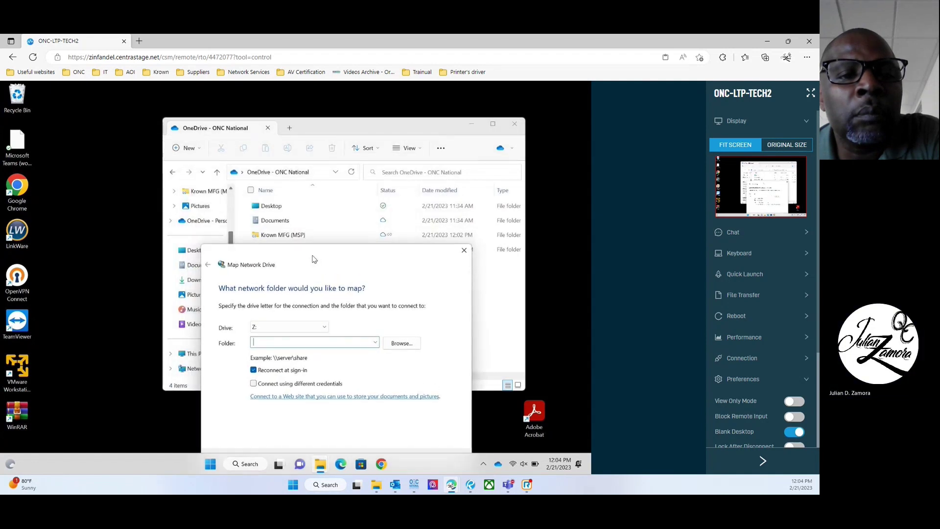
left_click(274, 327)
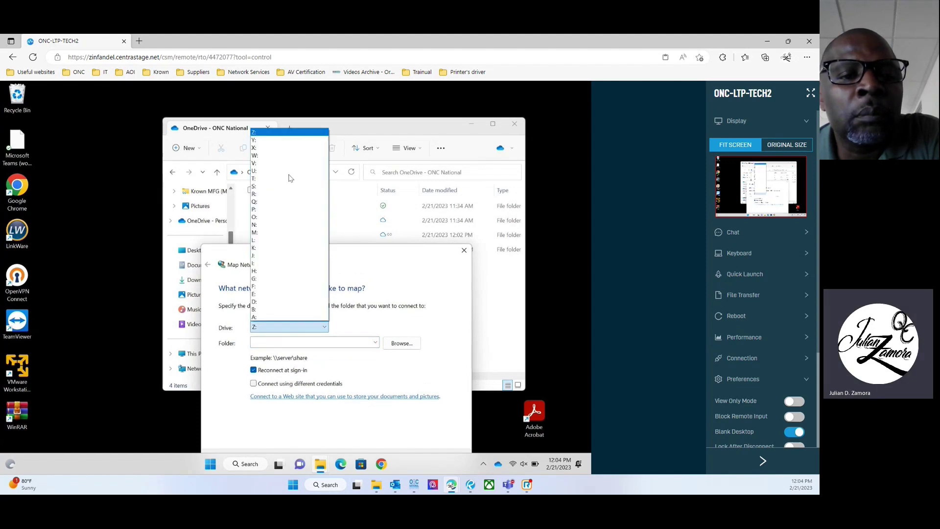
left_click(340, 250)
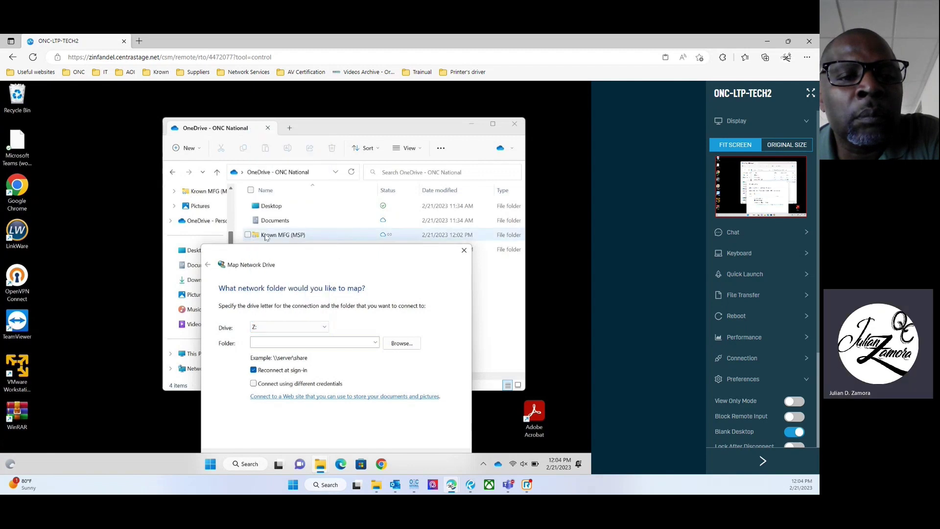
left_click(287, 327)
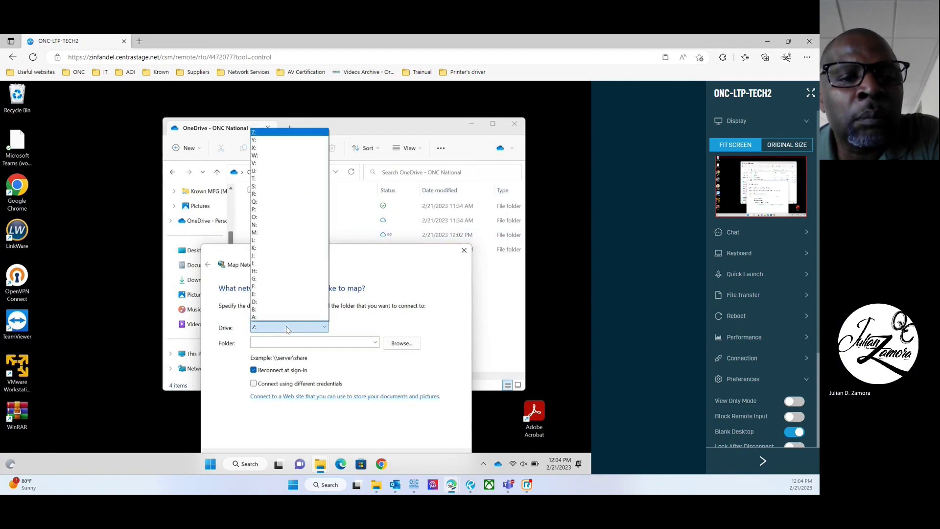
left_click(268, 248)
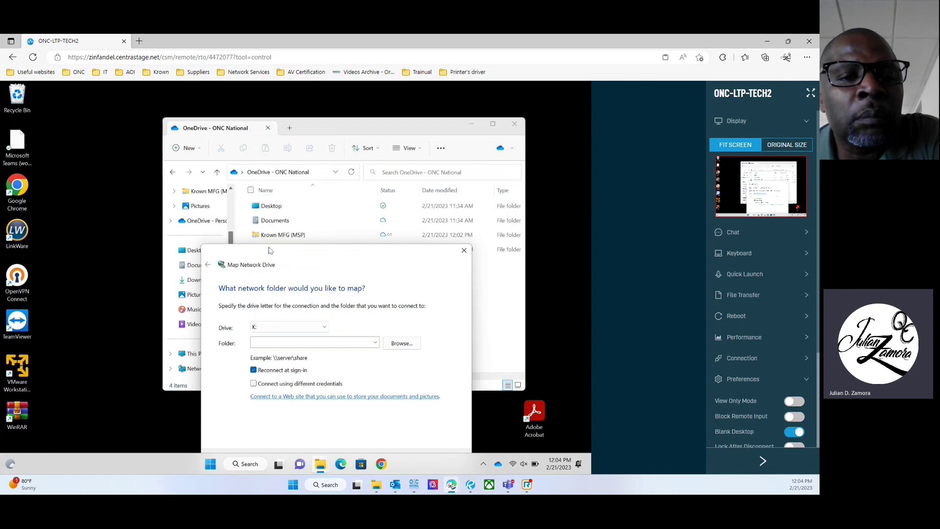
- Enter \\ONC-LTP-TECH2\ as the start of the network folder path, taking the computer name from the System settings
left_click(289, 344)
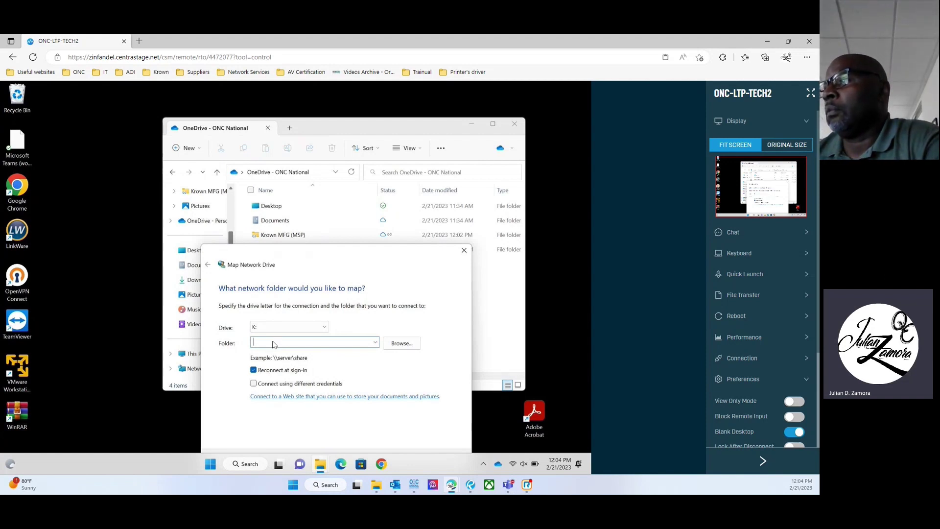
type("\\\\")
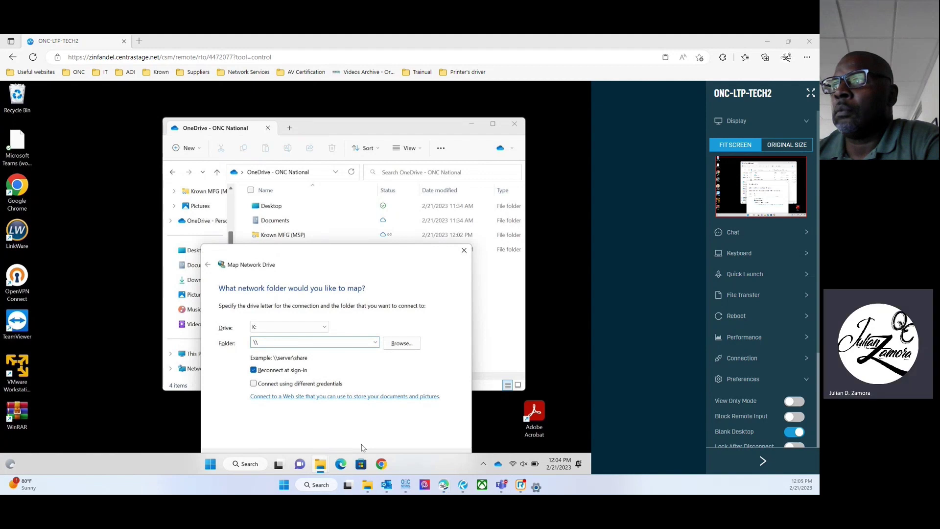
left_click(408, 253)
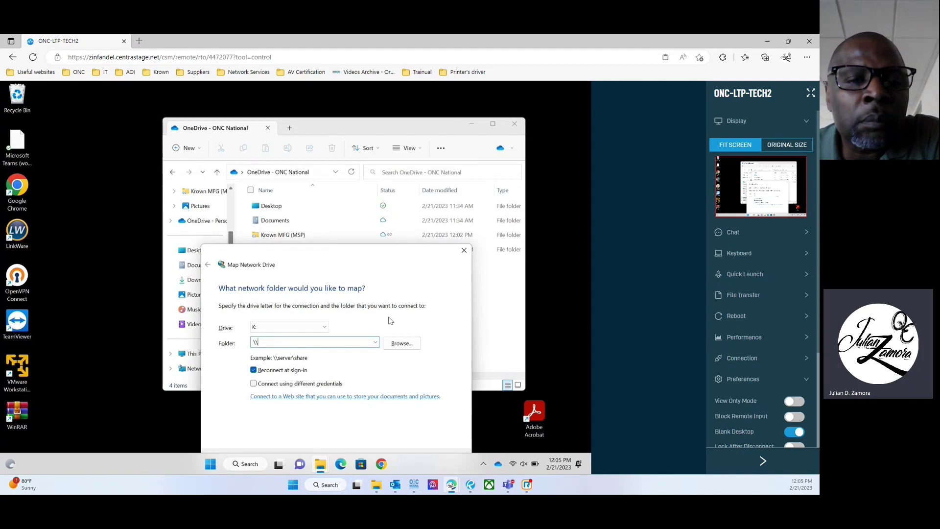
key("super+i")
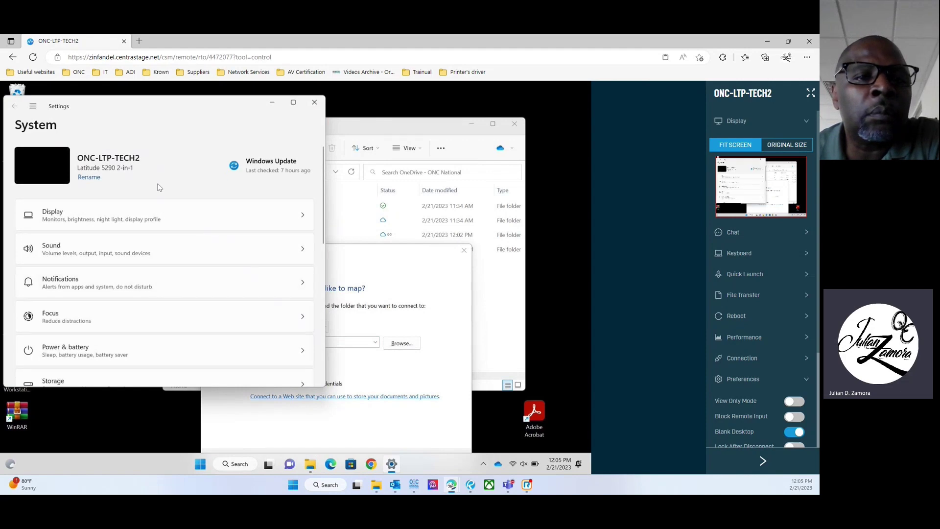
left_click(382, 258)
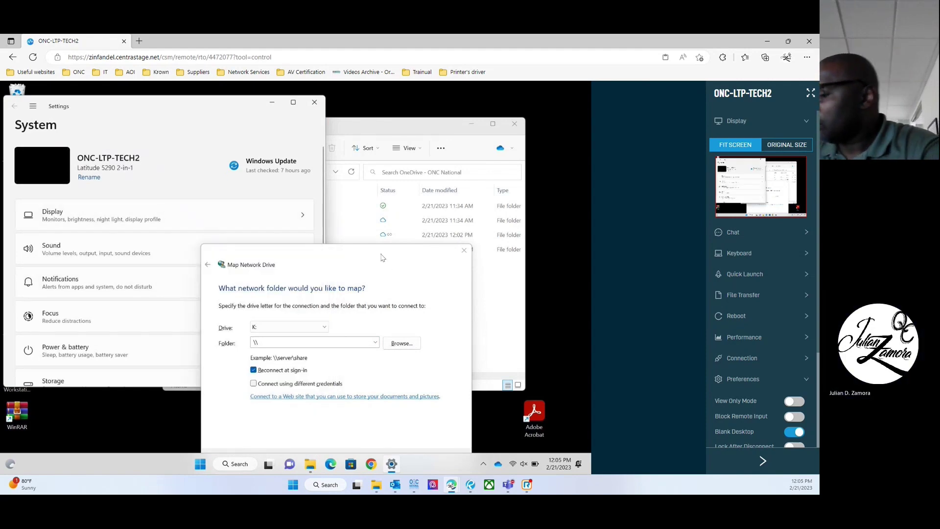
left_click_drag(382, 258, 472, 149)
left_click(392, 245)
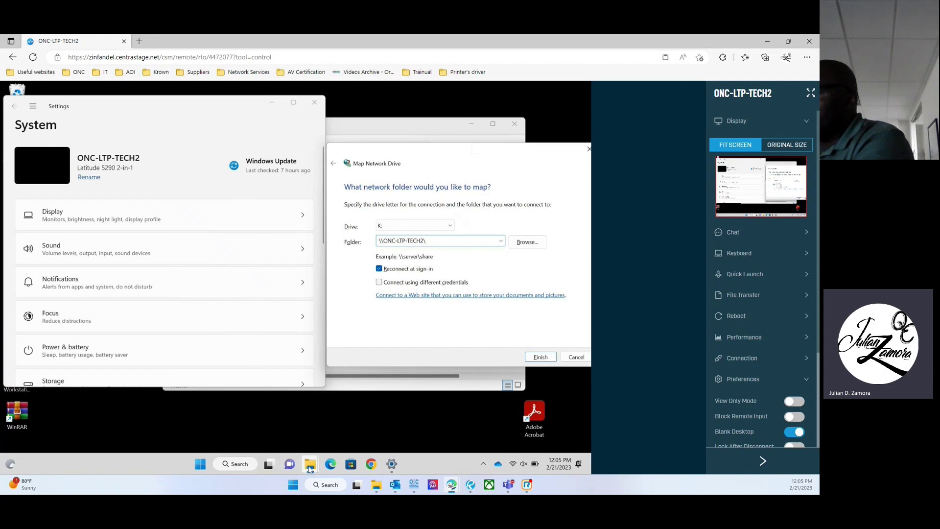
- Open the Krown MFG (MSP) folder in File Explorer and copy its full path
mouse_move(310, 469)
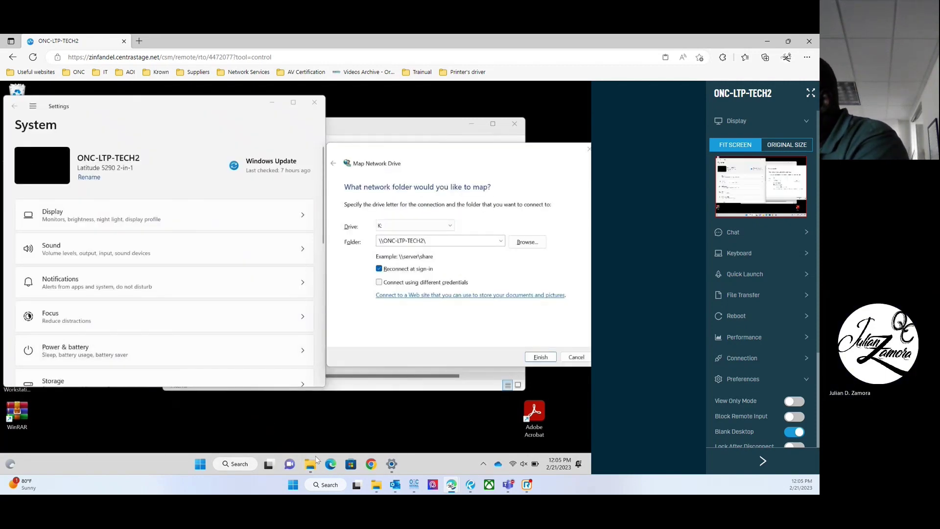
left_click(301, 437)
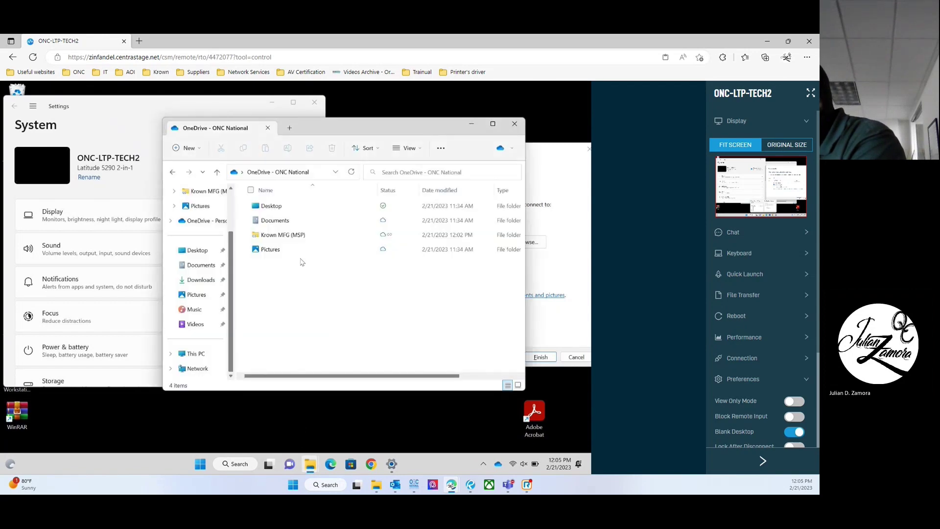
double_click(274, 236)
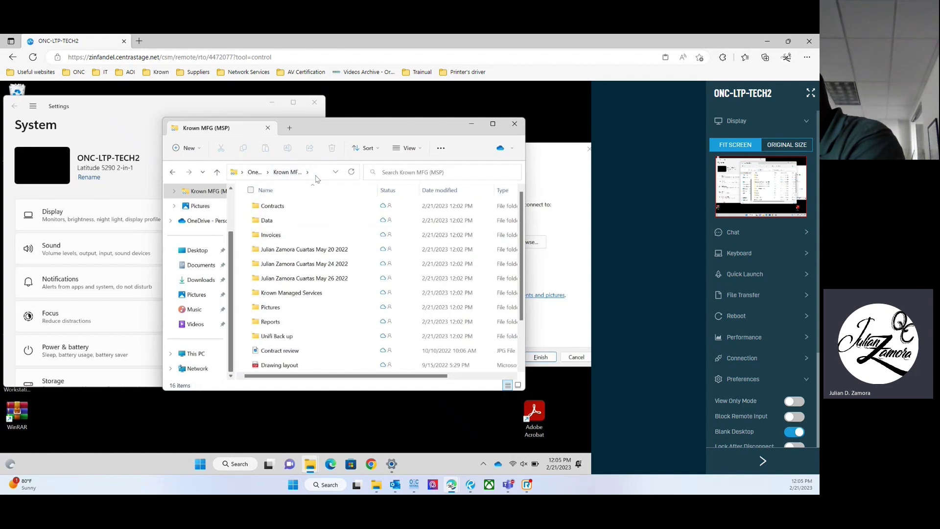
left_click(314, 177)
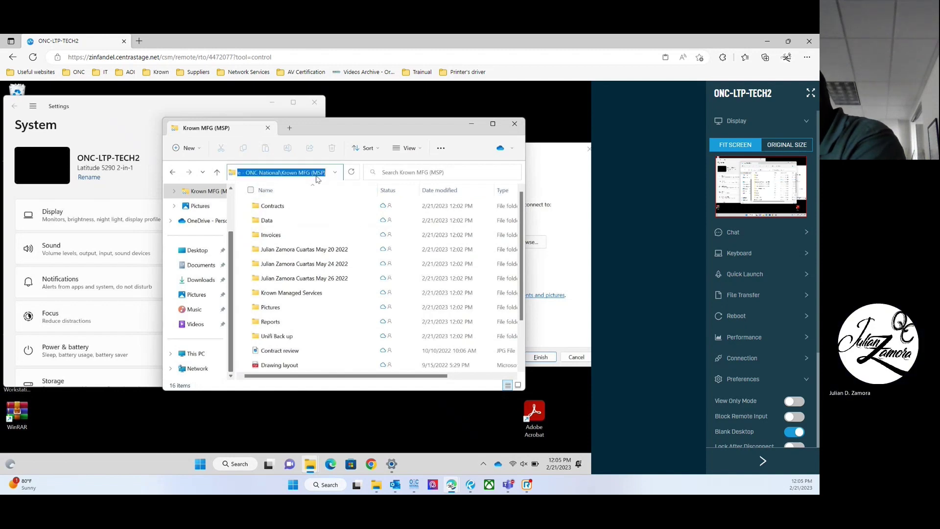
right_click(273, 178)
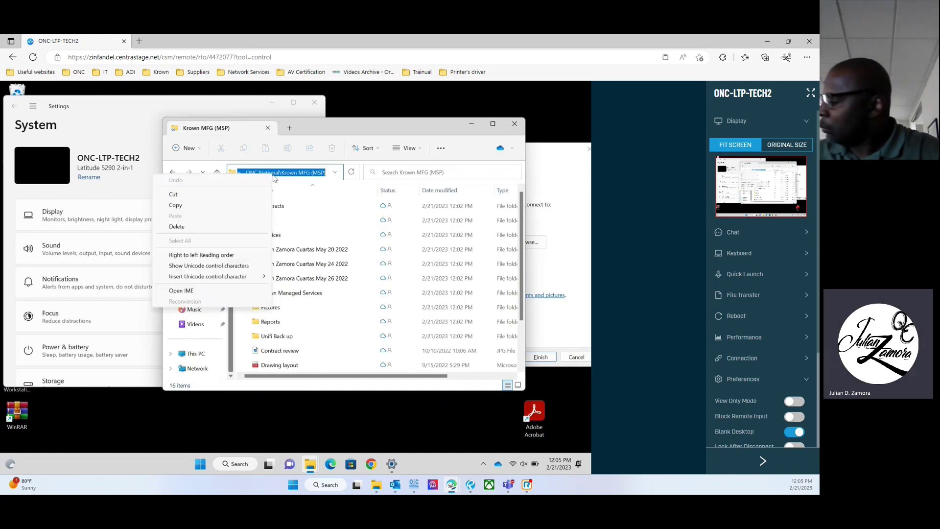
left_click(196, 206)
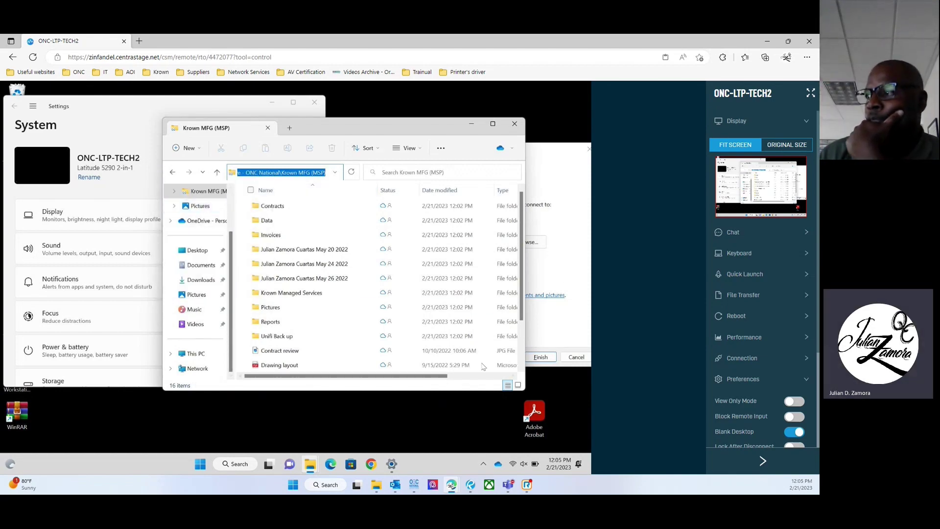
- Paste the copied folder path after \\ONC-LTP-TECH2\ in the network folder path
left_click(572, 251)
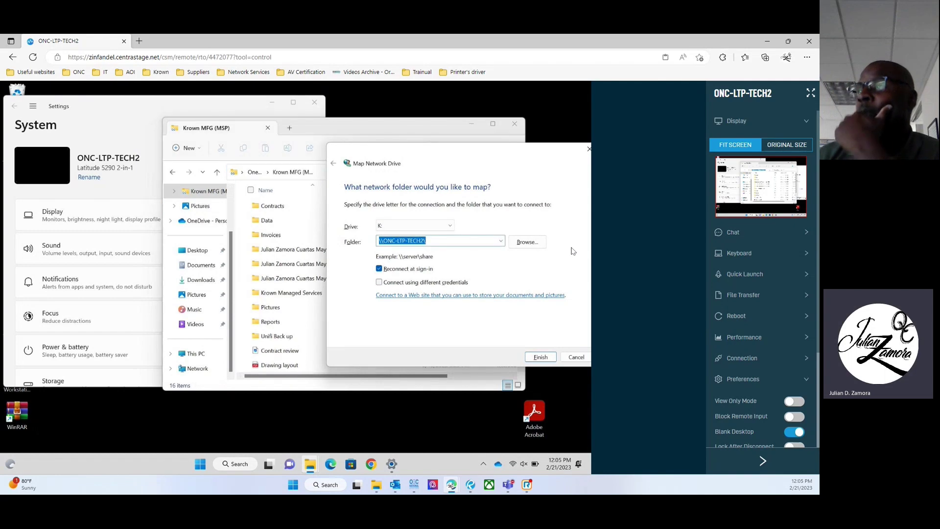
left_click(432, 244)
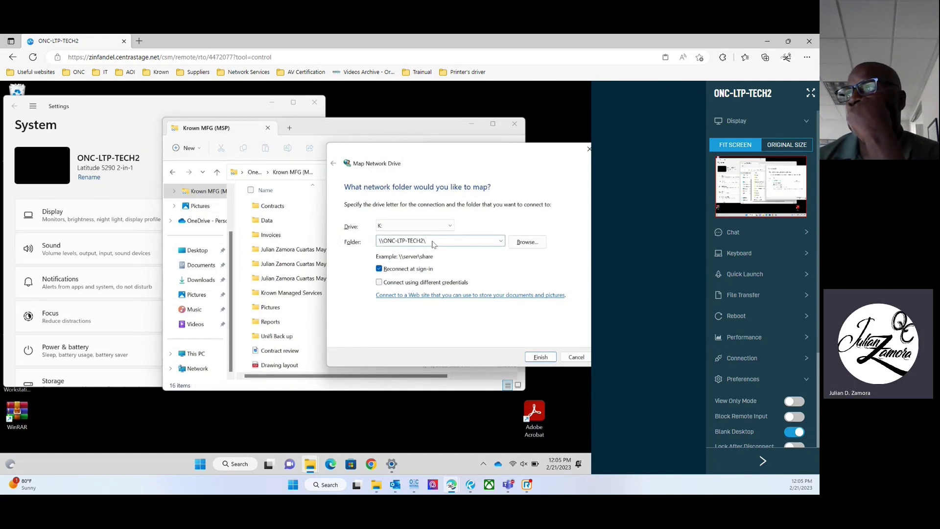
right_click(433, 244)
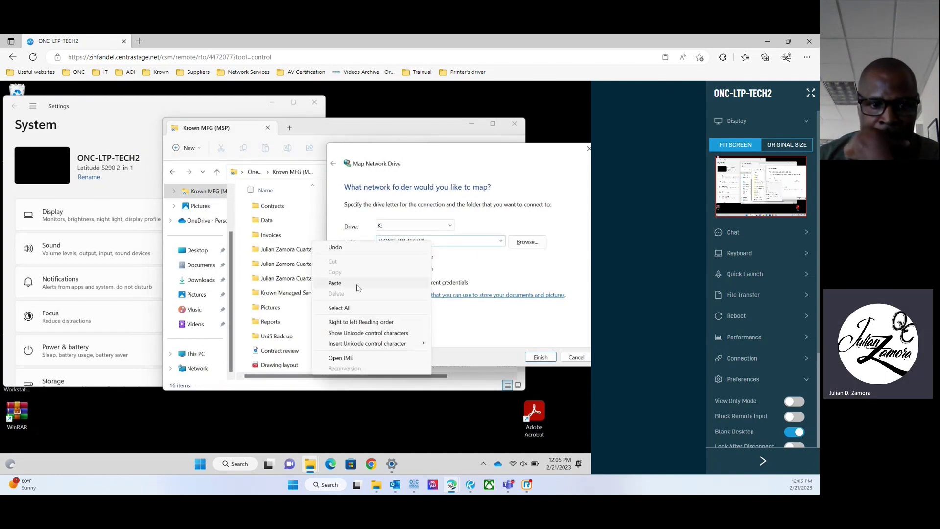
left_click(477, 247)
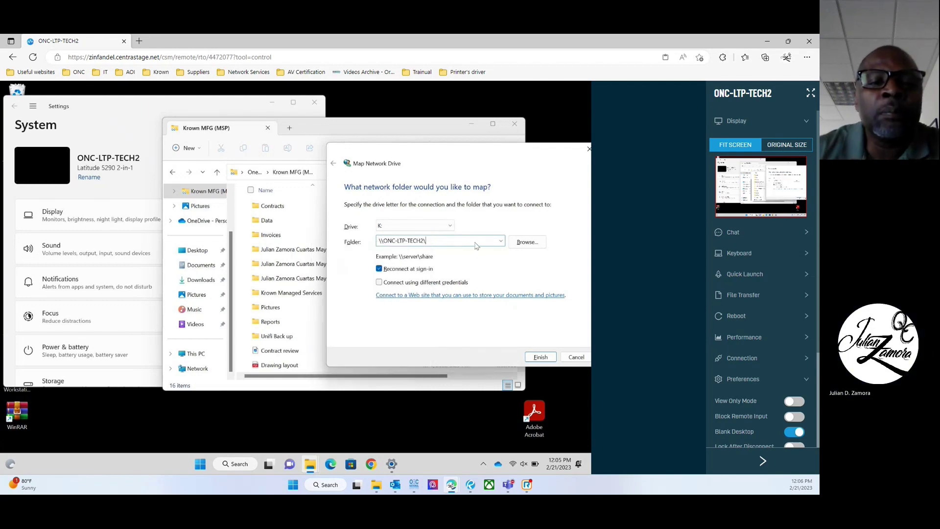
key("ctrl+v")
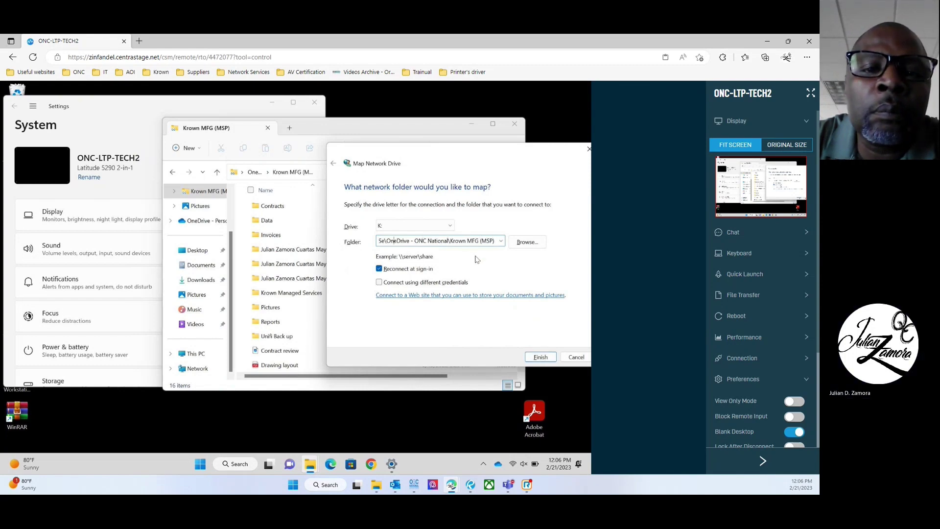
- Remove C:\ from the network folder path so that Users follows directly after \\ONC-LTP-TECH2\
key("Left")
key("Left")
key("Left")
key("Left")
key("Left")
key("Left")
key("Left")
key("Left")
key("Left")
key("Left")
key("Left")
key("Left")
key("Left")
key("Left")
key("Left")
key("Left")
key("Left")
key("Left")
key("Left")
key("Left")
key("Left")
key("Left")
key("Left")
key("Left")
key("Left")
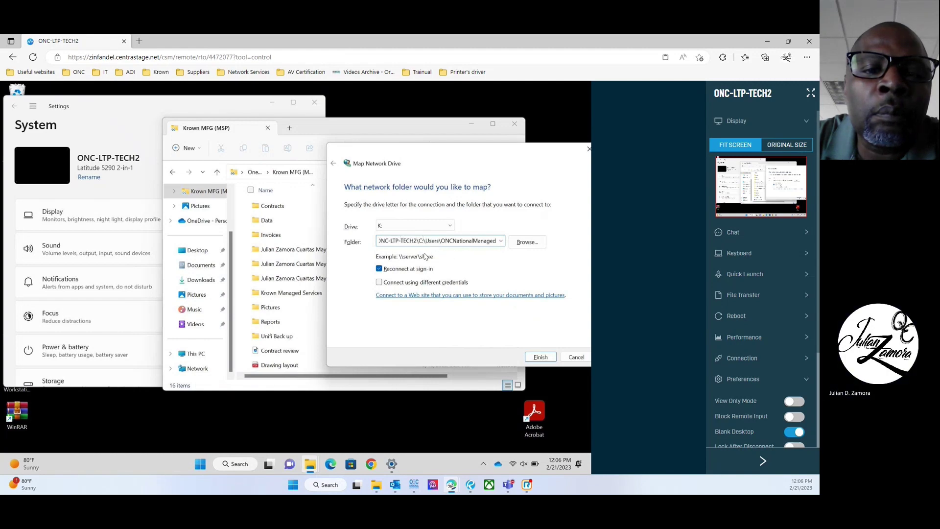
key("Delete")
key("Delete")
key("Delete")
left_click_drag(419, 241, 364, 241)
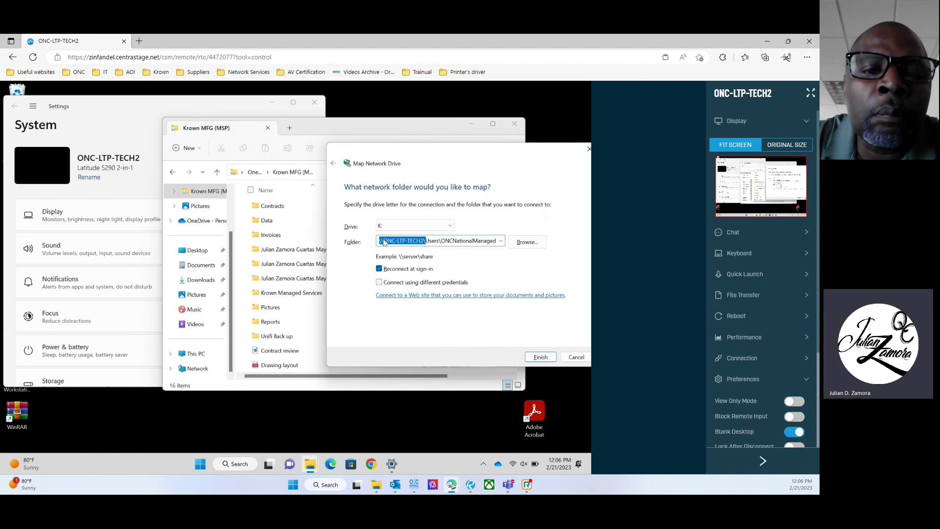
left_click(413, 241)
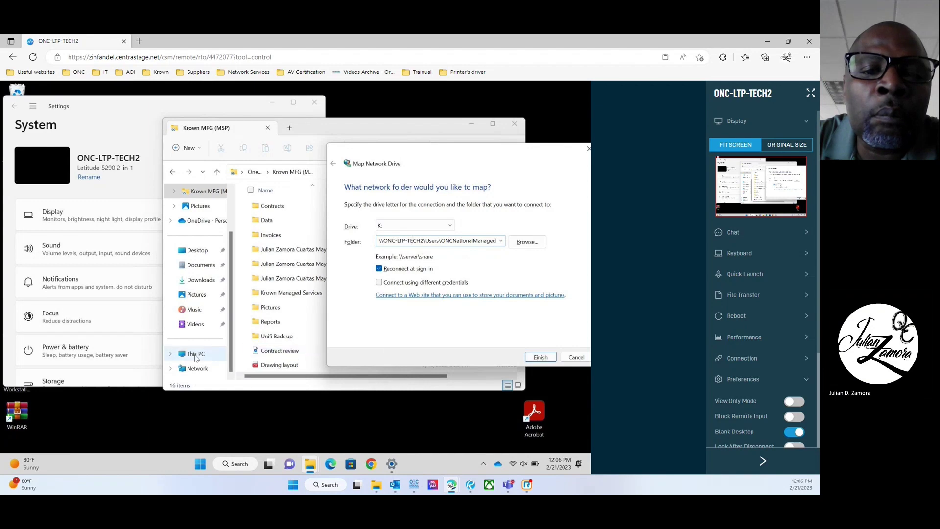
- Expand This PC in File Explorer, finish mapping the network drive, and close the mapped folder's new window
left_click(171, 355)
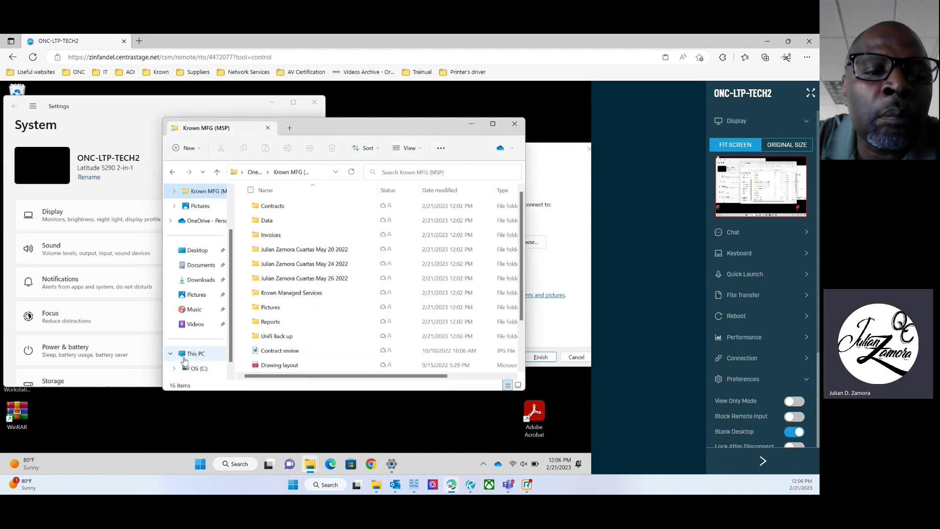
left_click(171, 354)
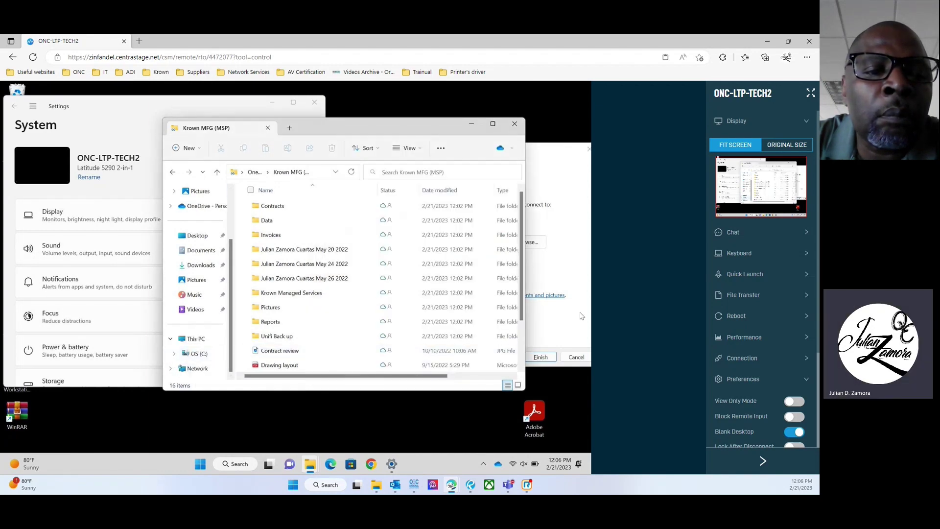
left_click(531, 364)
left_click(536, 359)
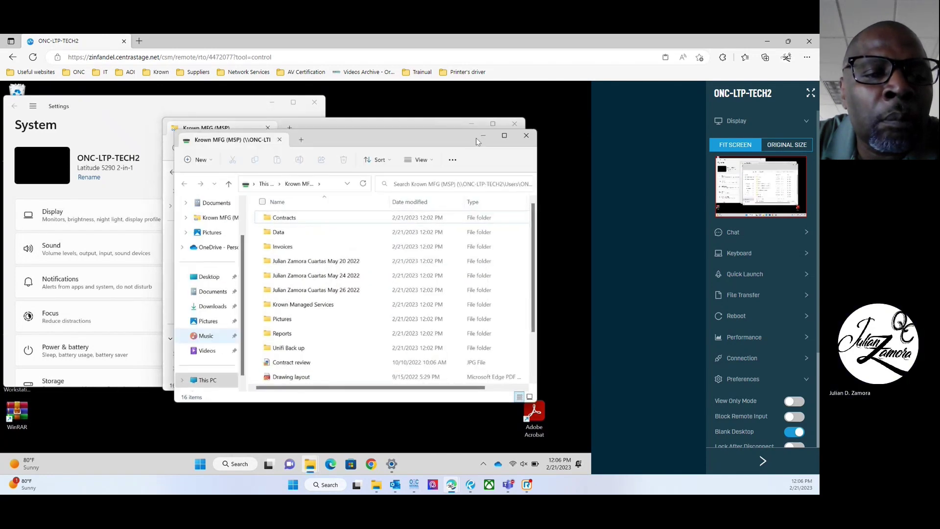
left_click(527, 135)
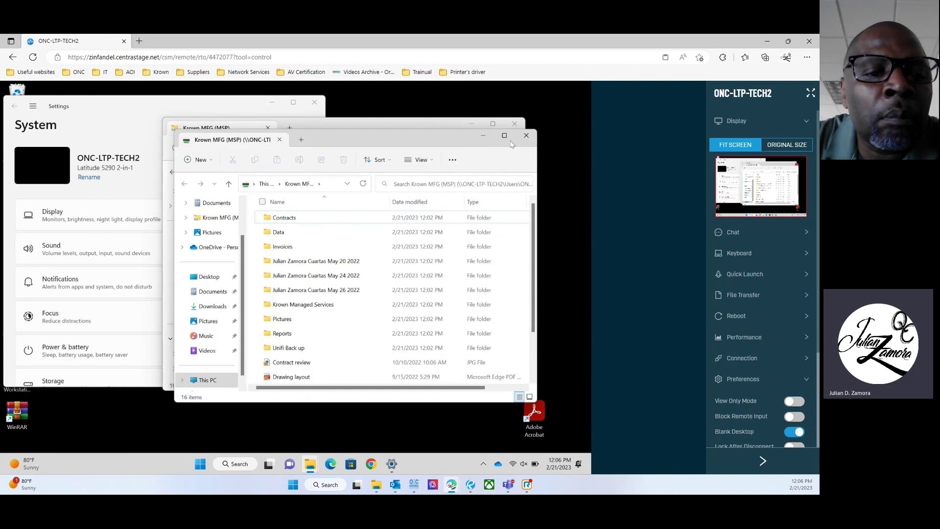
- Move the File Explorer window up and widen its navigation pane to view the mapped drive under This PC
left_click_drag(404, 126, 381, 112)
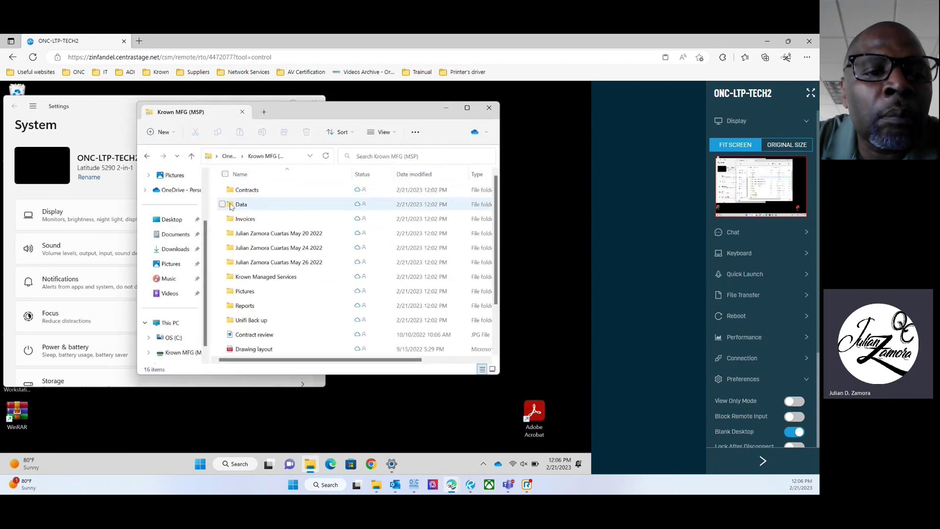
scroll(210, 214, "up", 2)
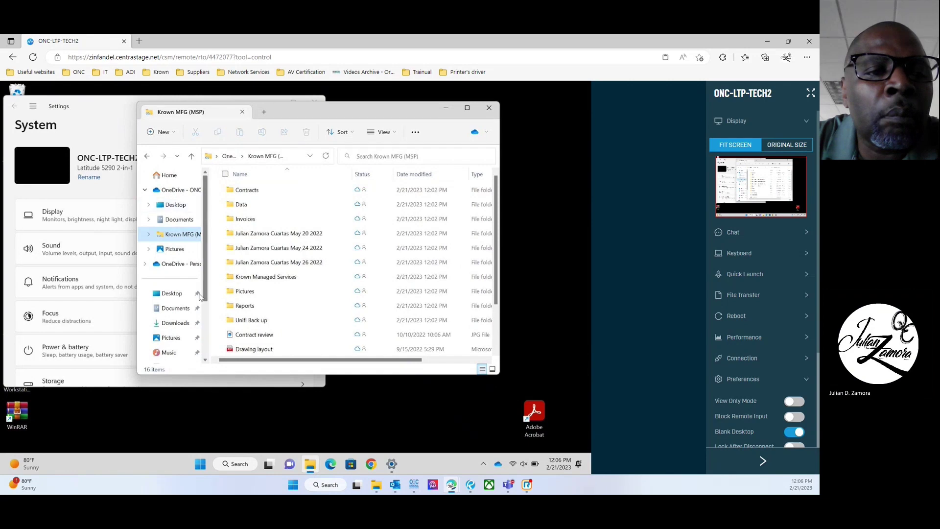
left_click_drag(210, 312, 311, 312)
scroll(211, 280, "down", 2)
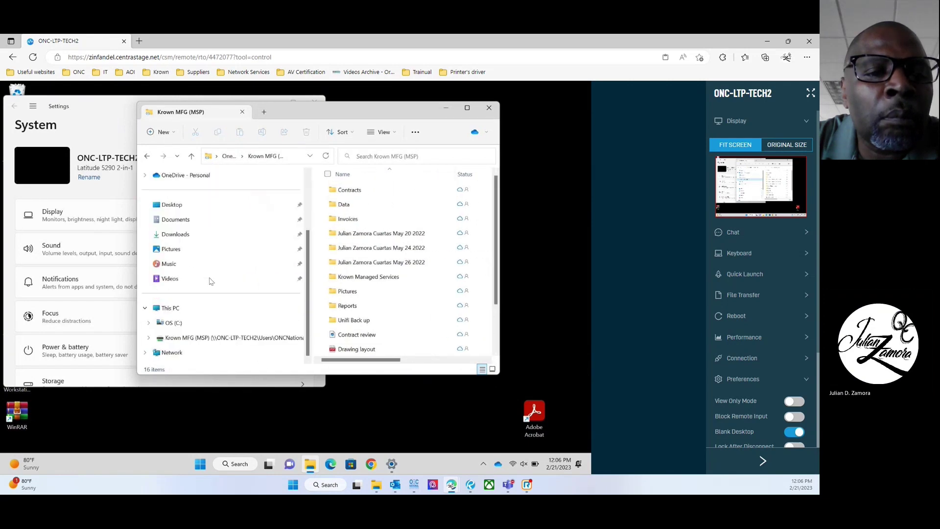
- Rename the mapped network drive under This PC to Krown MFG (MSP) by removing the network path from its name
left_click(190, 339)
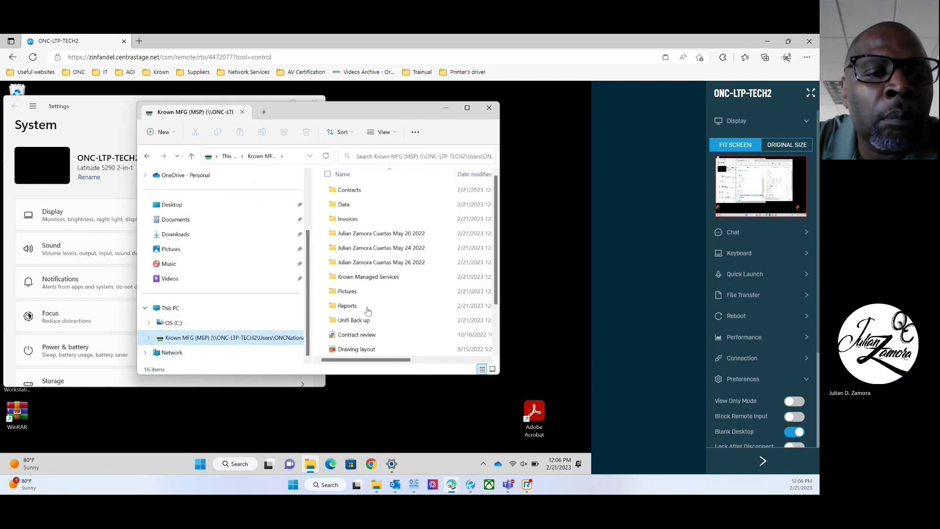
right_click(175, 343)
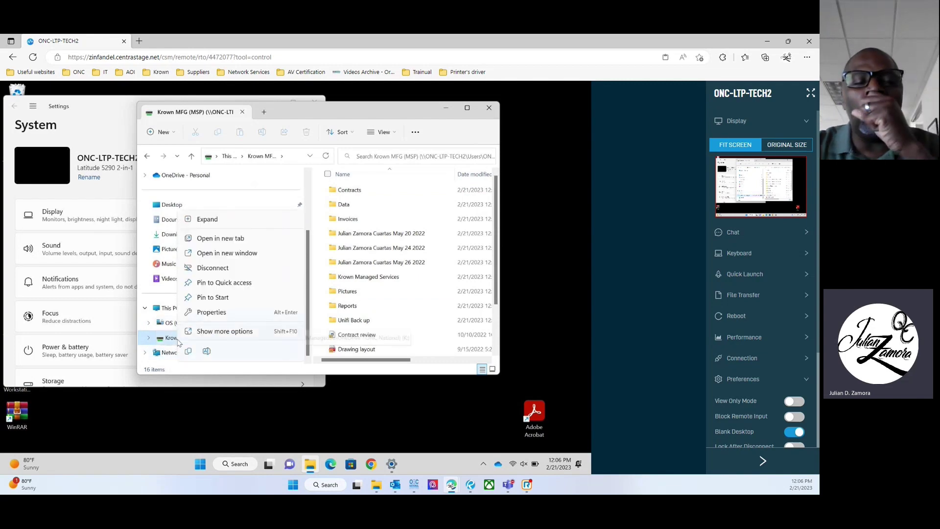
left_click(206, 351)
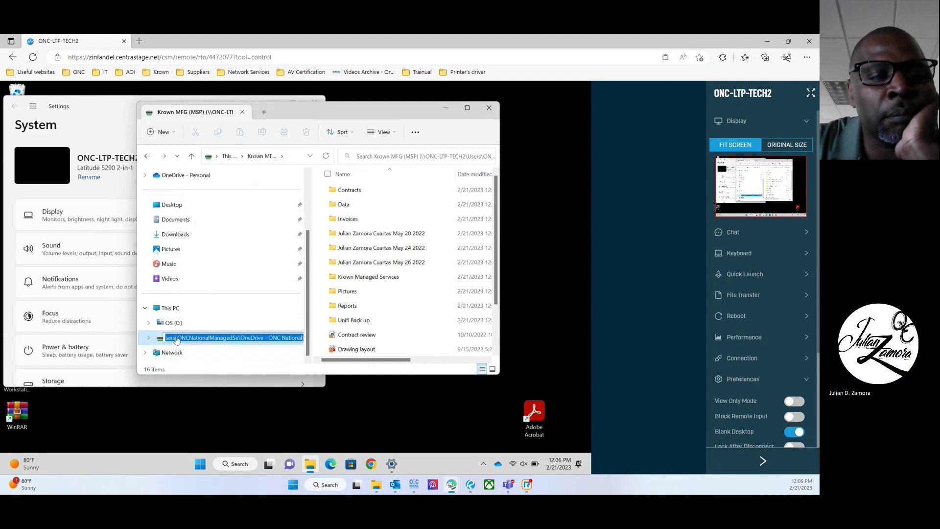
left_click_drag(169, 339, 155, 338)
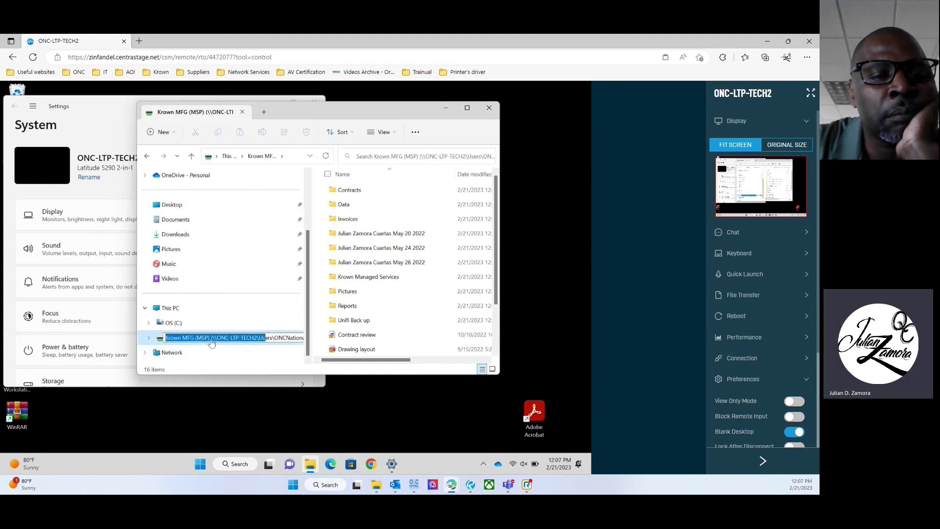
left_click_drag(211, 342, 388, 347)
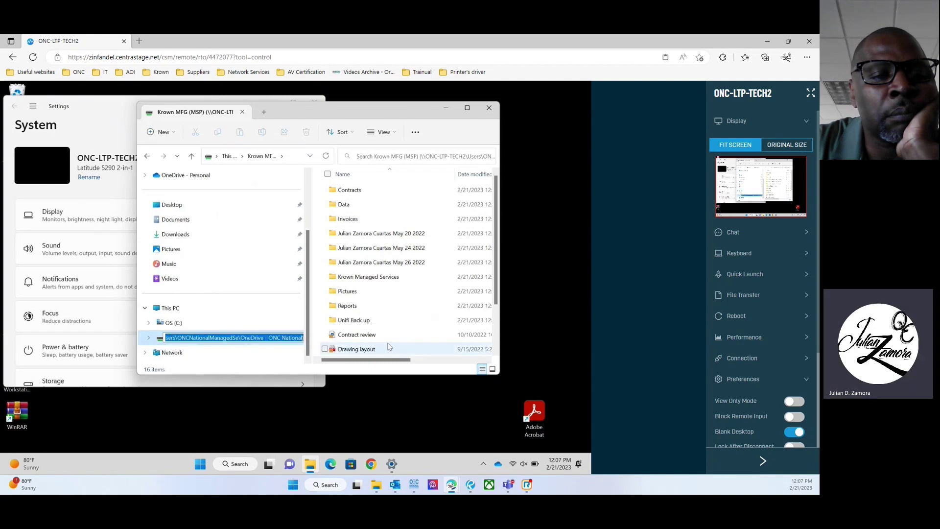
key("BackSpace")
key("Return")
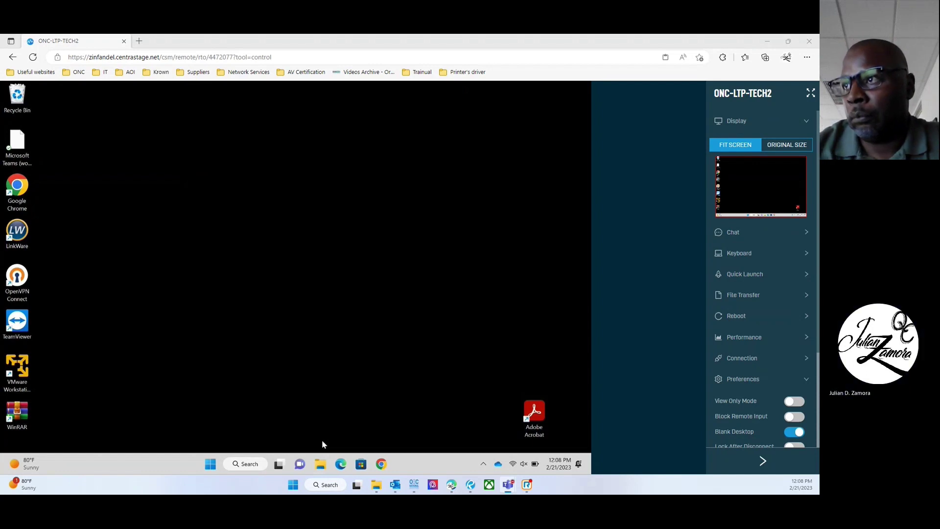
- Reopen File Explorer on the remote computer and check the renamed network drive under This PC
left_click(324, 463)
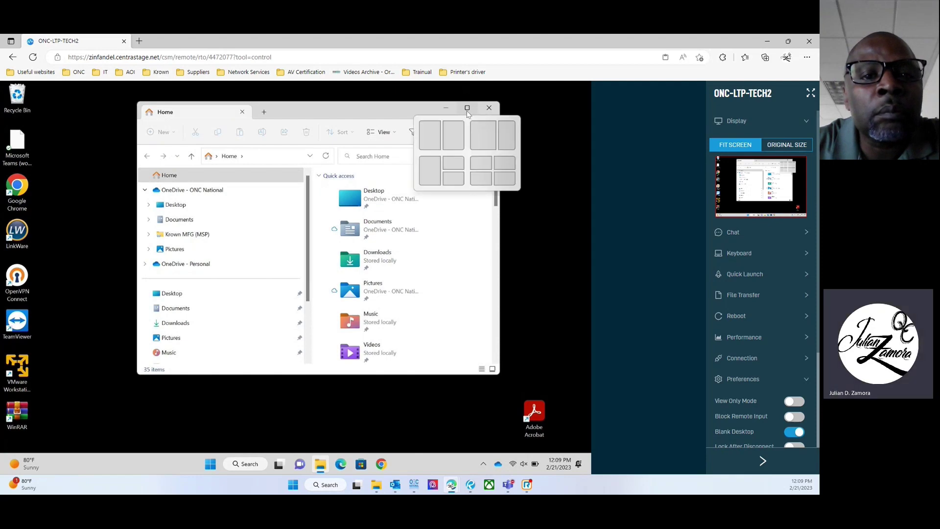
left_click(467, 109)
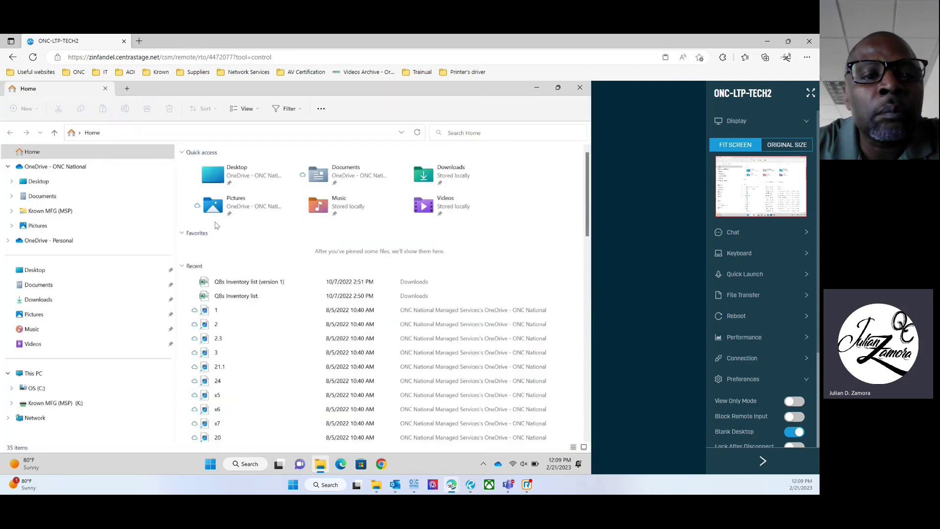
left_click(556, 90)
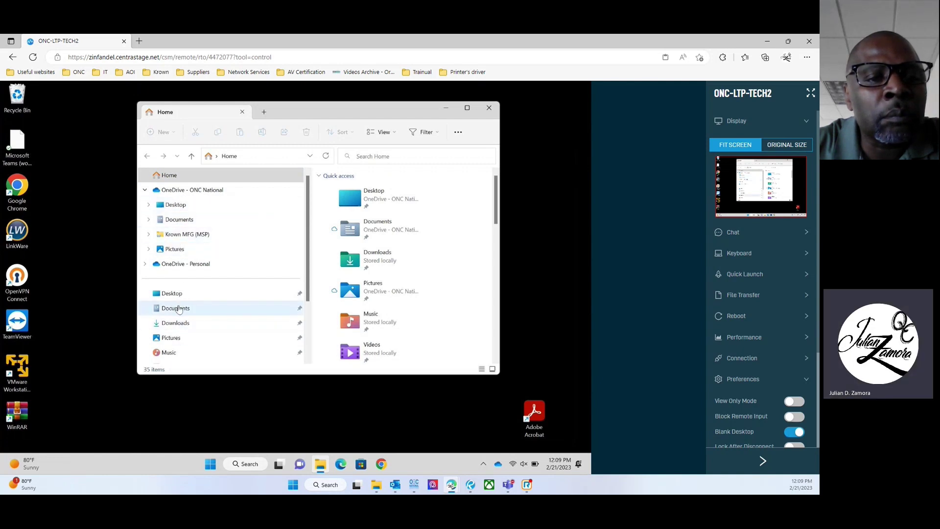
scroll(178, 303, "down", 1)
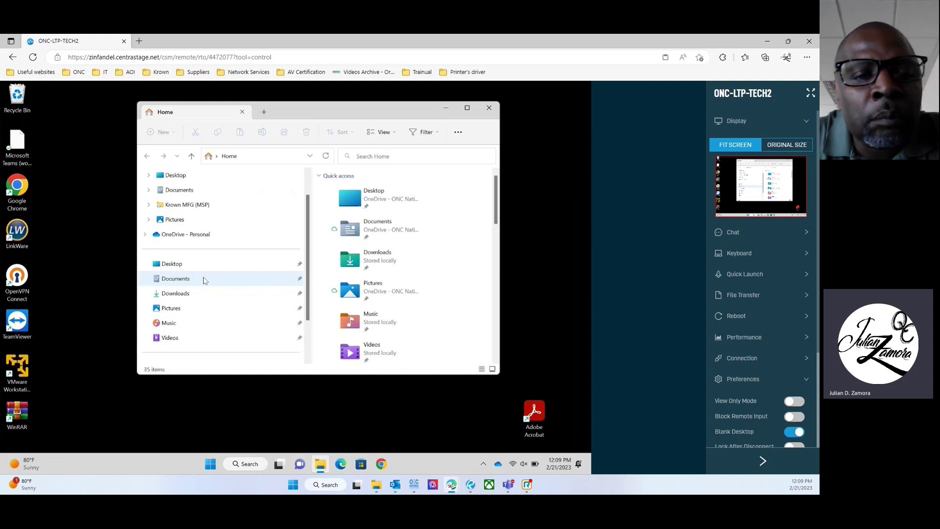
scroll(243, 288, "down", 2)
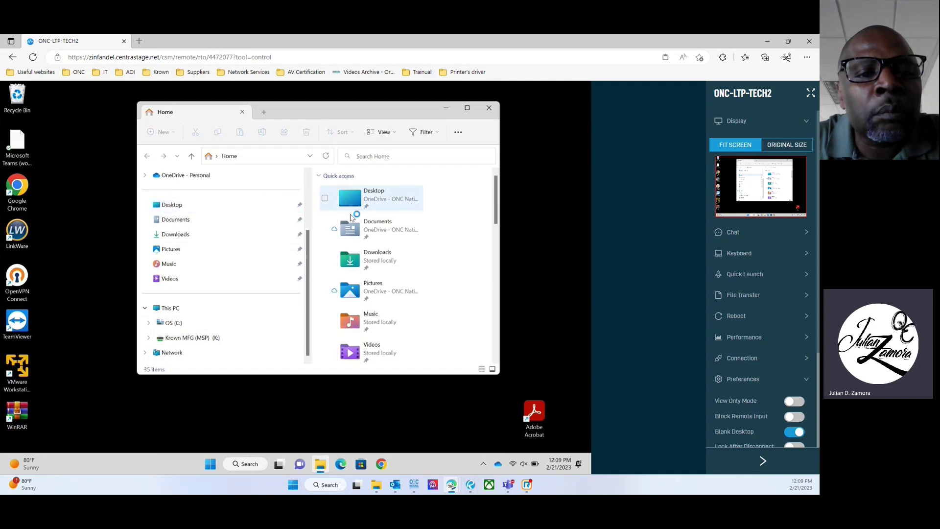
- Try to move the pinned Desktop folder's location to Desktop in OneDrive - ONC National, and cancel the properties change
right_click(166, 205)
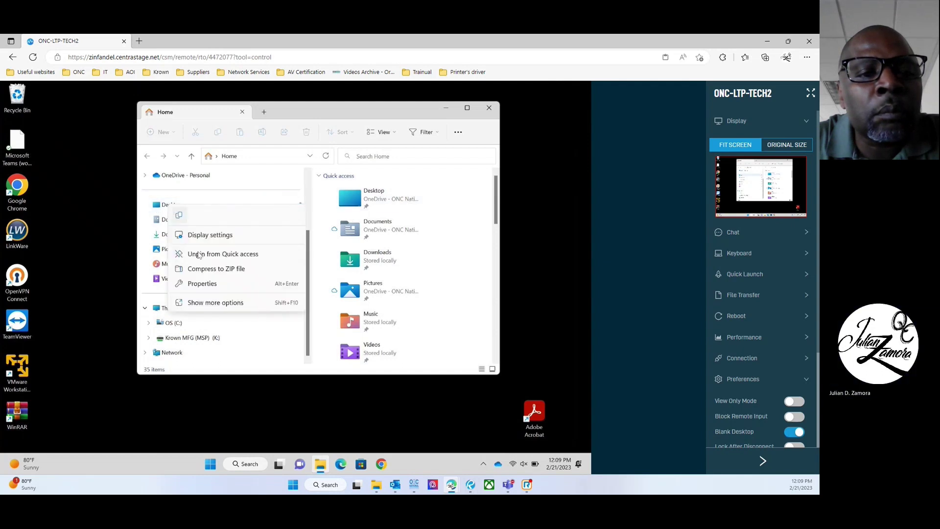
left_click(211, 285)
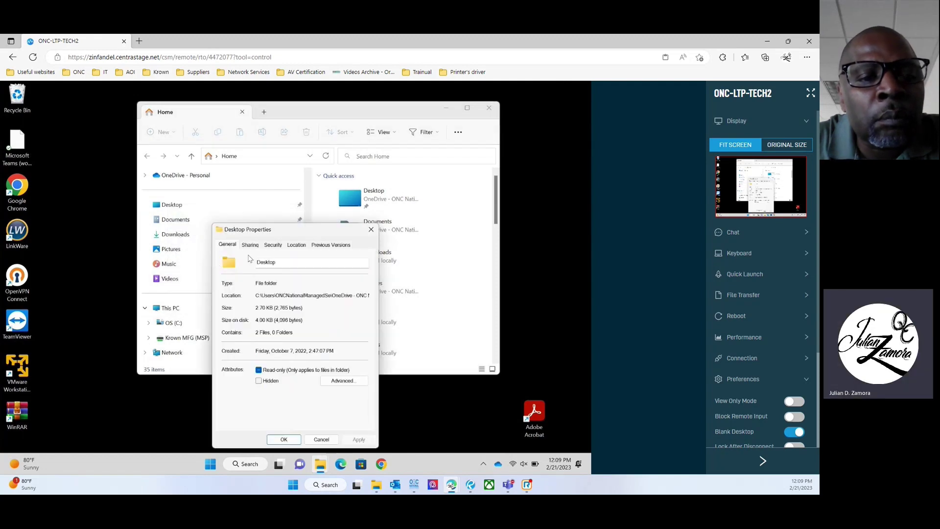
left_click(297, 246)
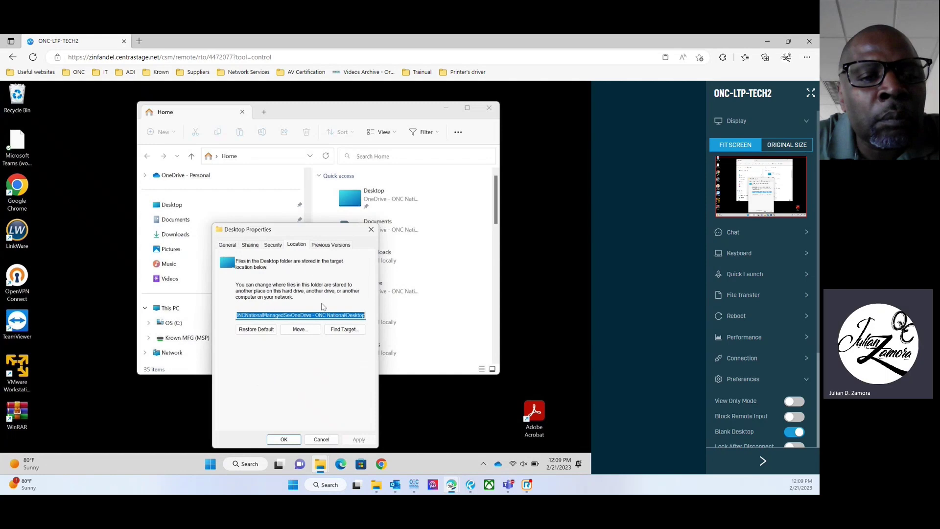
left_click(301, 329)
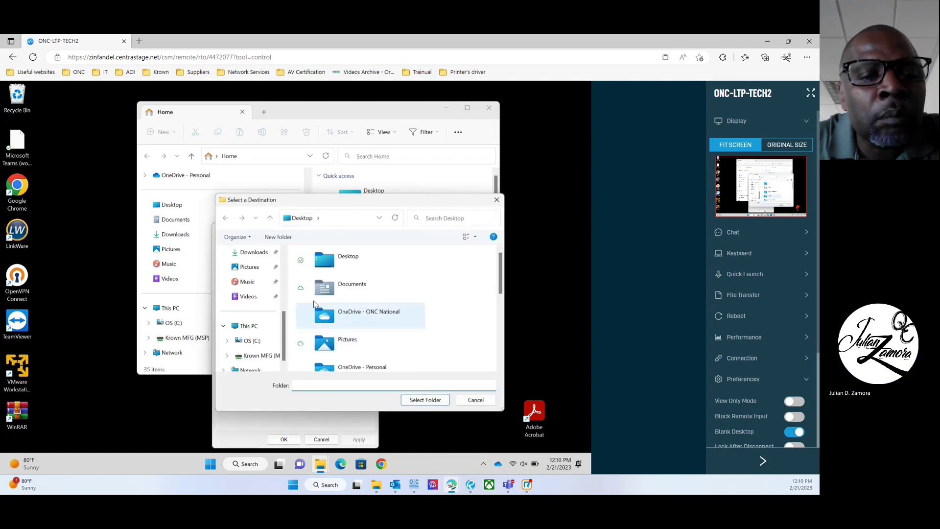
scroll(259, 271, "up", 4)
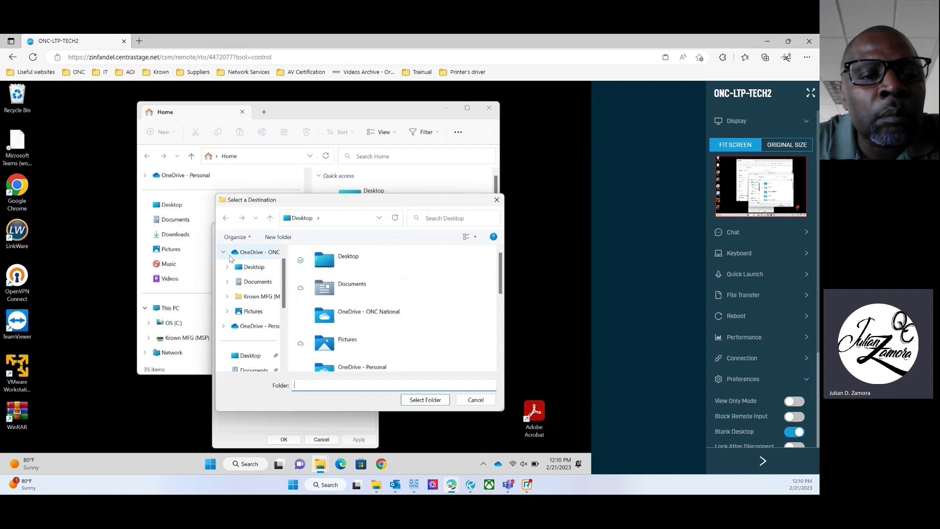
left_click_drag(285, 201, 340, 226)
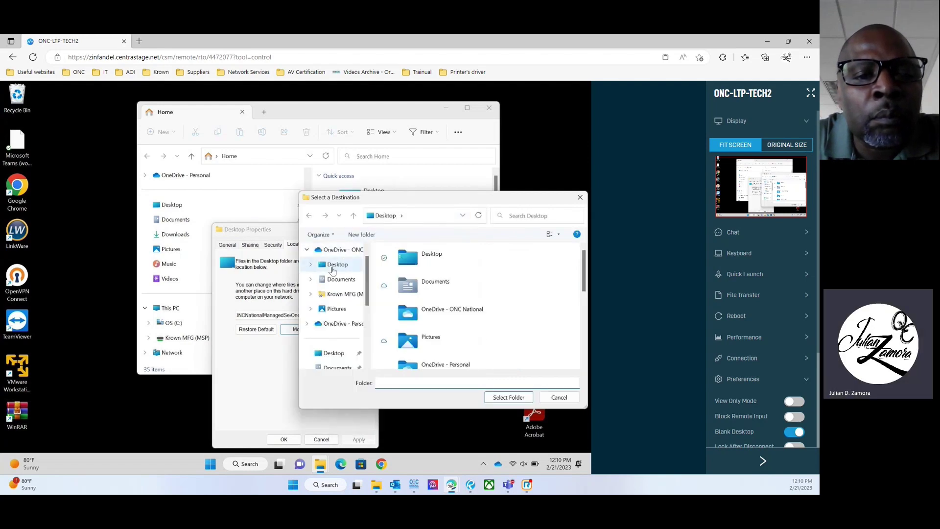
left_click(333, 269)
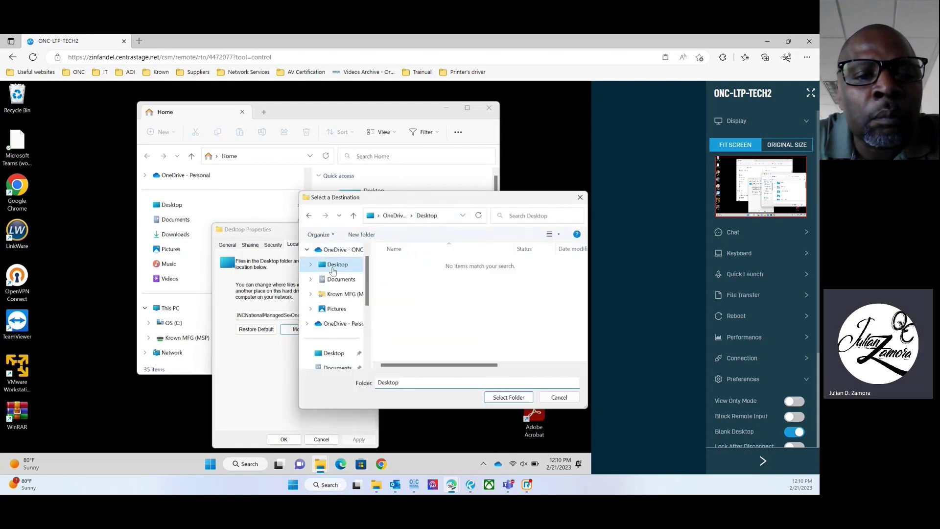
left_click(515, 397)
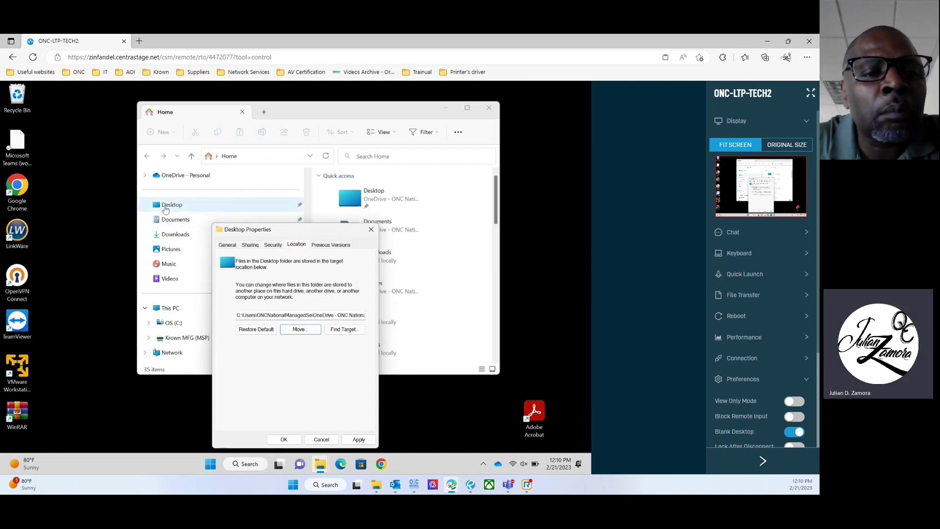
scroll(165, 209, "up", 1)
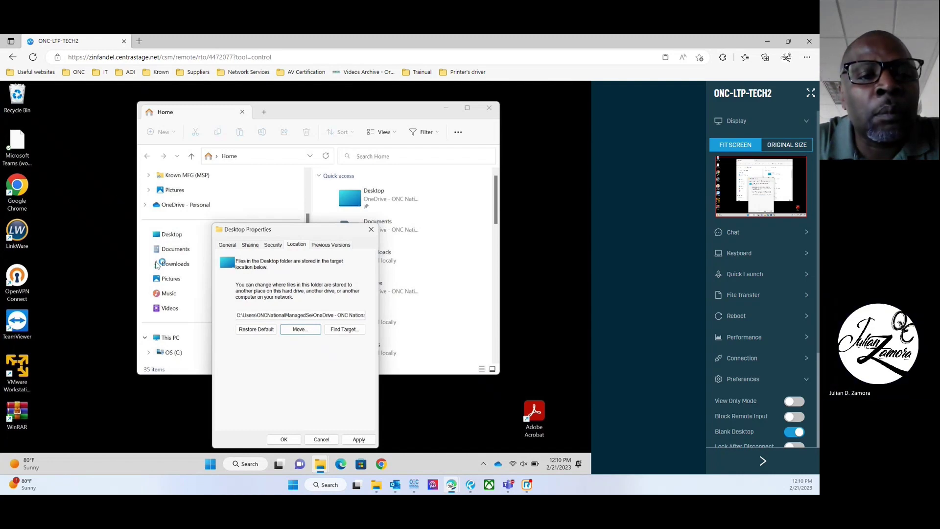
left_click(323, 439)
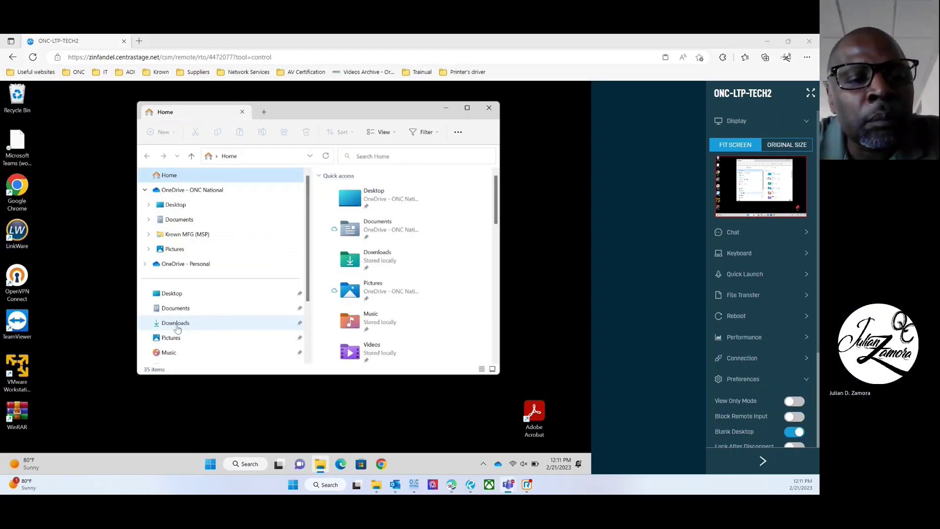
- Create a new folder named Downloads in OneDrive - ONC National
right_click(170, 192)
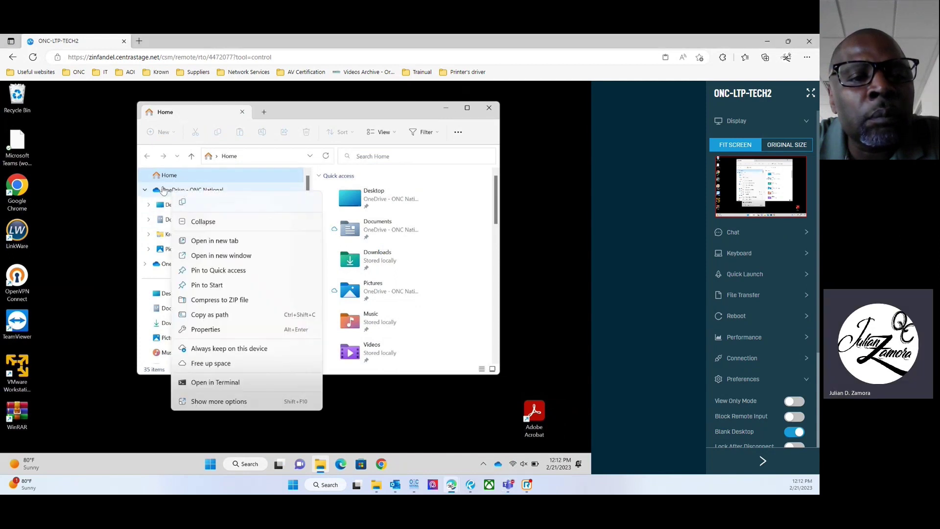
left_click(163, 191)
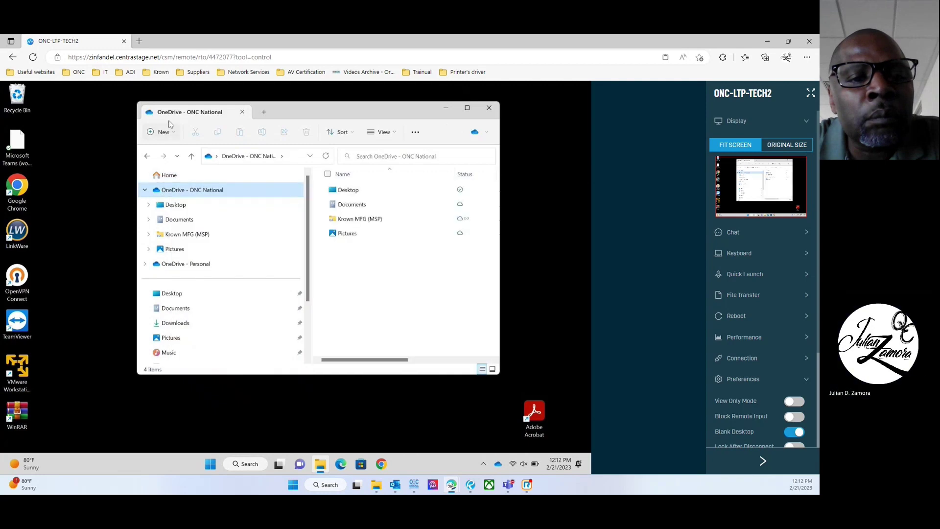
left_click(163, 132)
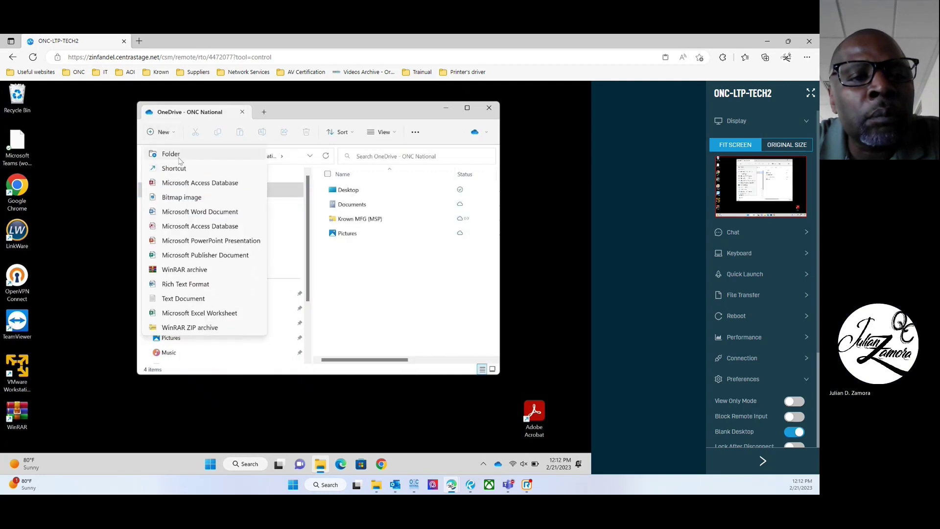
left_click(167, 152)
type("Down")
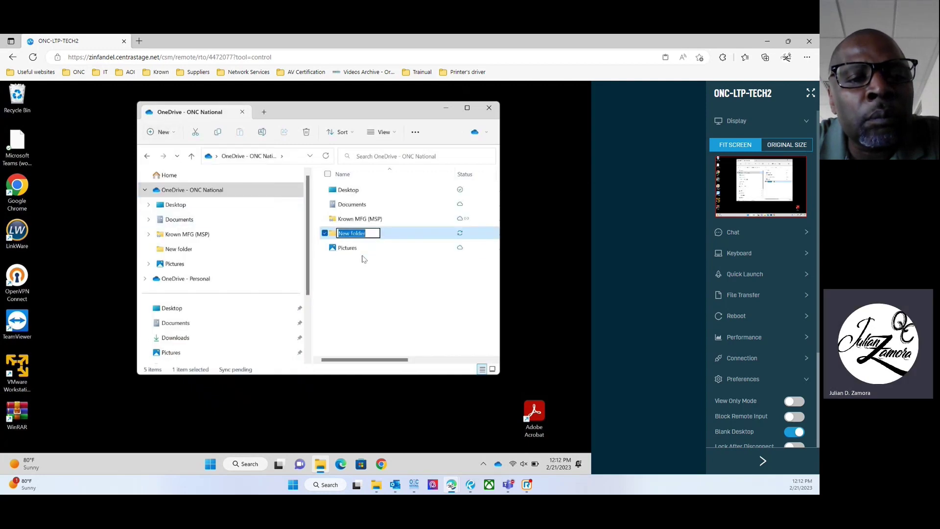
type("loads")
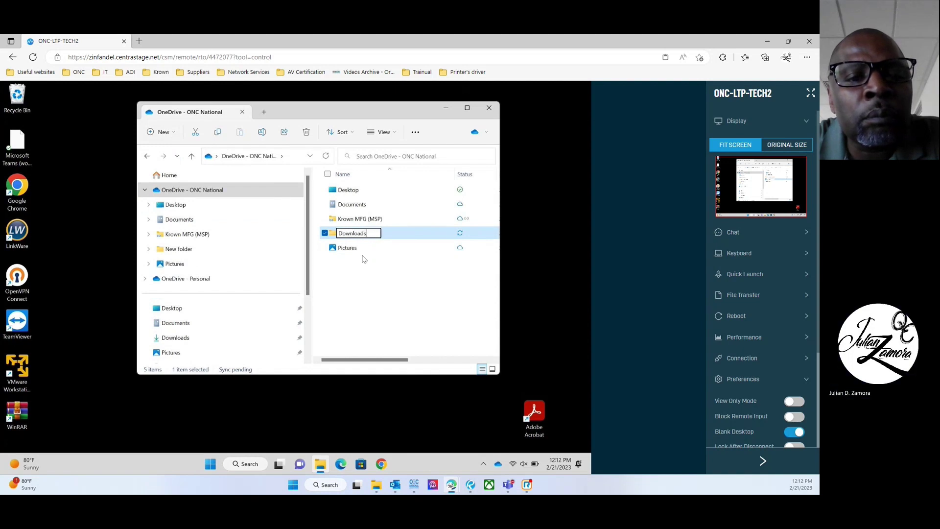
key("Return")
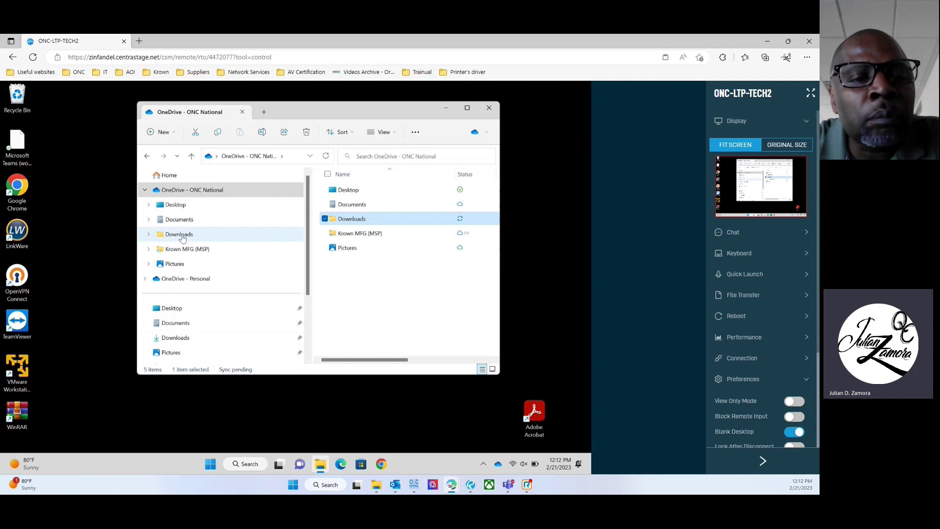
right_click(185, 191)
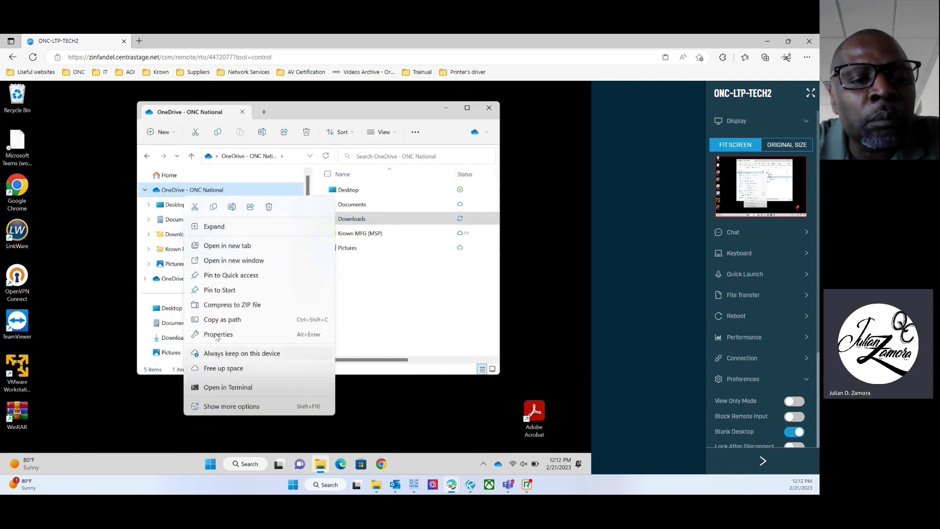
left_click(218, 335)
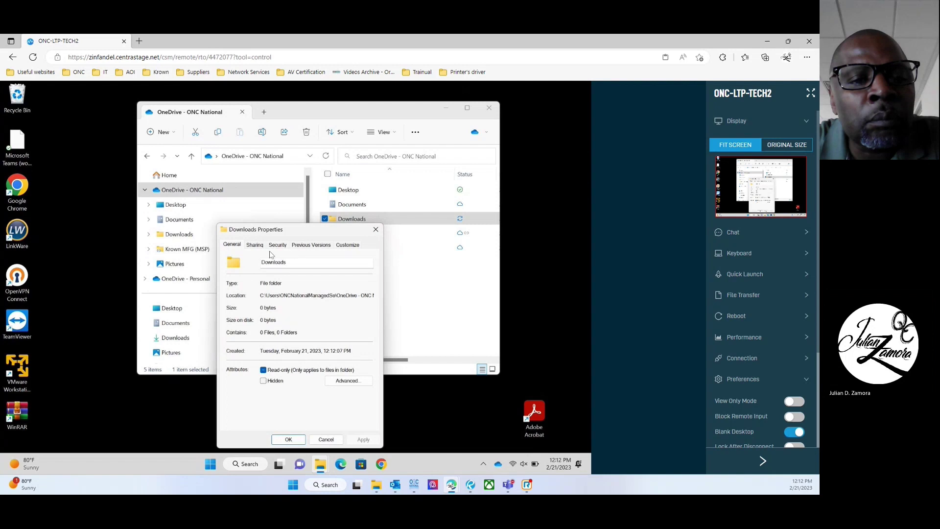
left_click(374, 230)
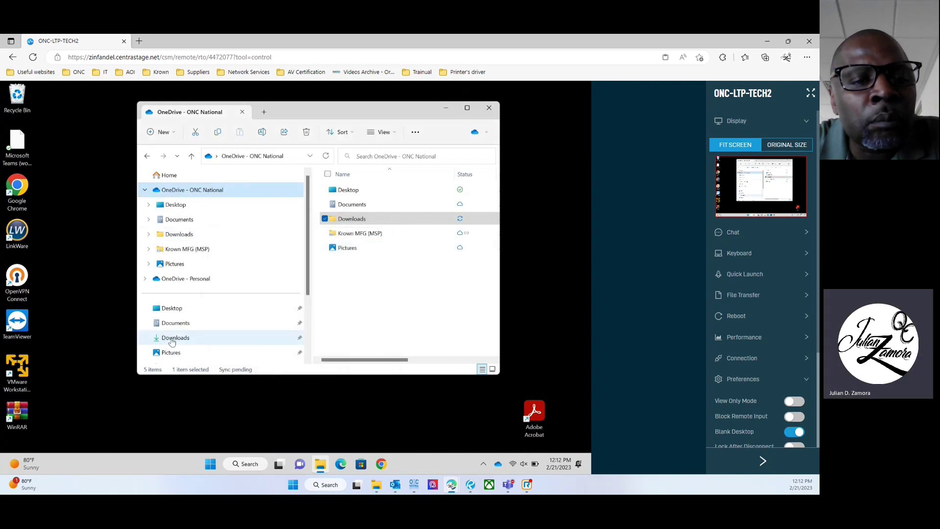
- Choose the Downloads folder in OneDrive - ONC National as the new location for the pinned local Downloads folder
right_click(171, 342)
left_click(217, 292)
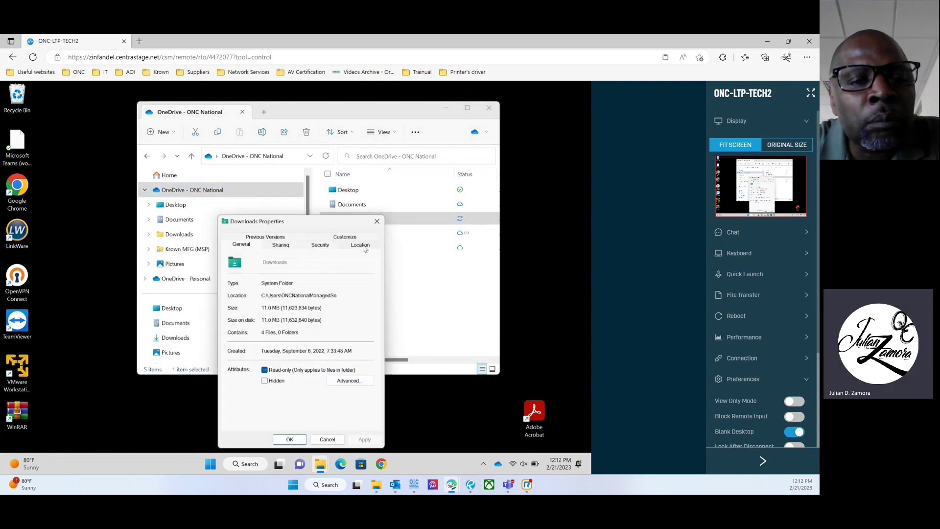
left_click(364, 248)
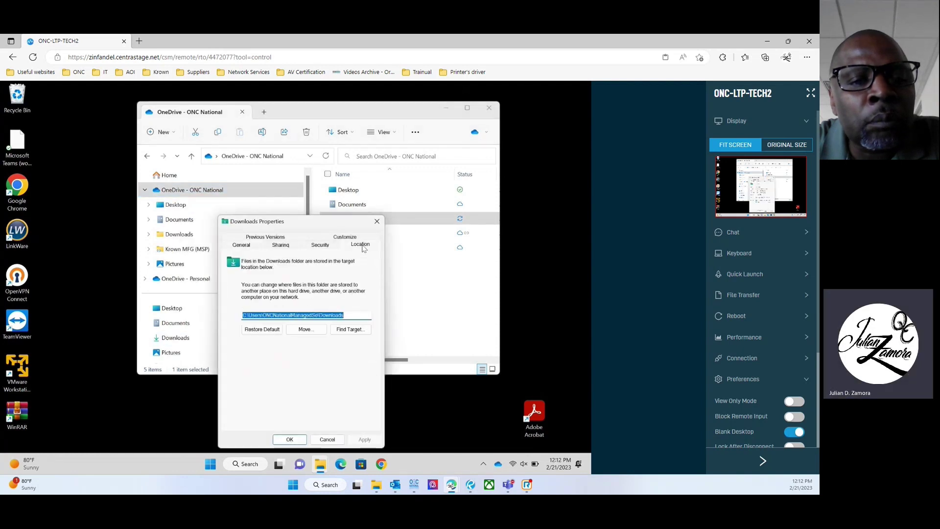
left_click(306, 331)
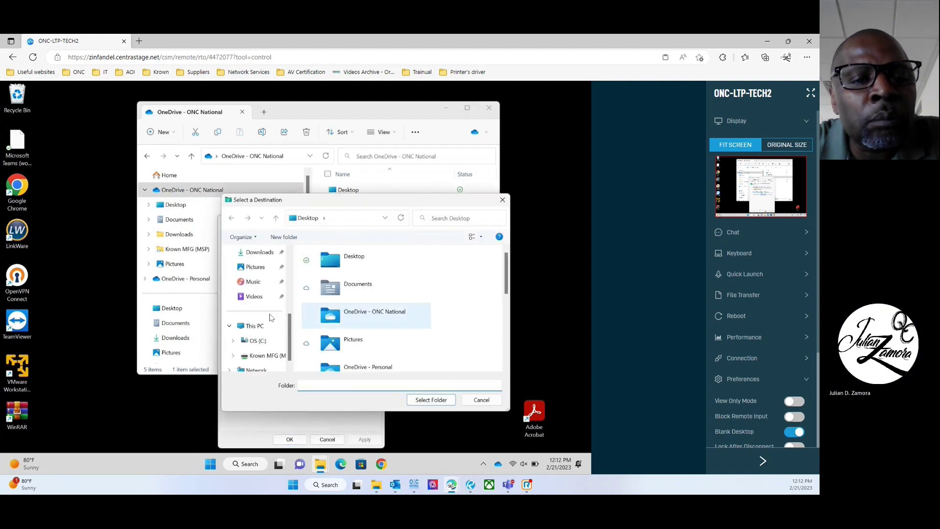
scroll(255, 312, "up", 5)
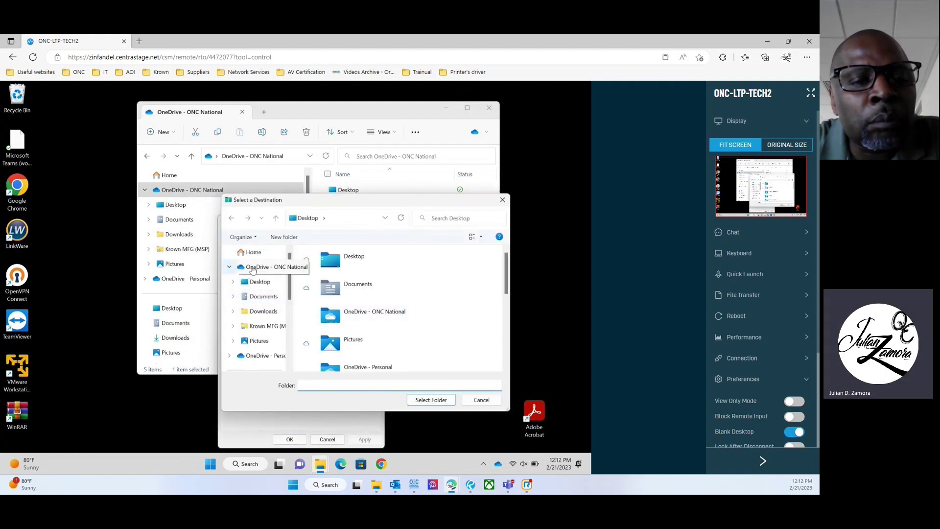
left_click(264, 311)
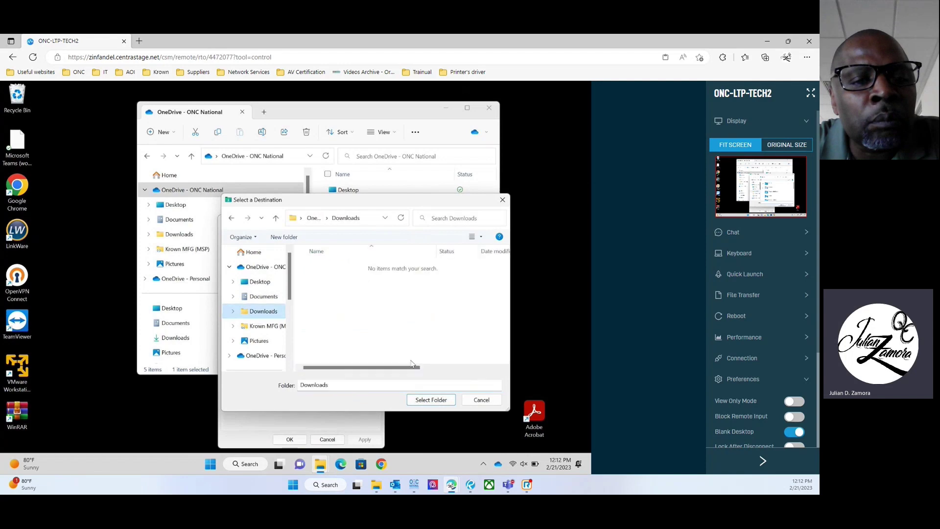
left_click(429, 400)
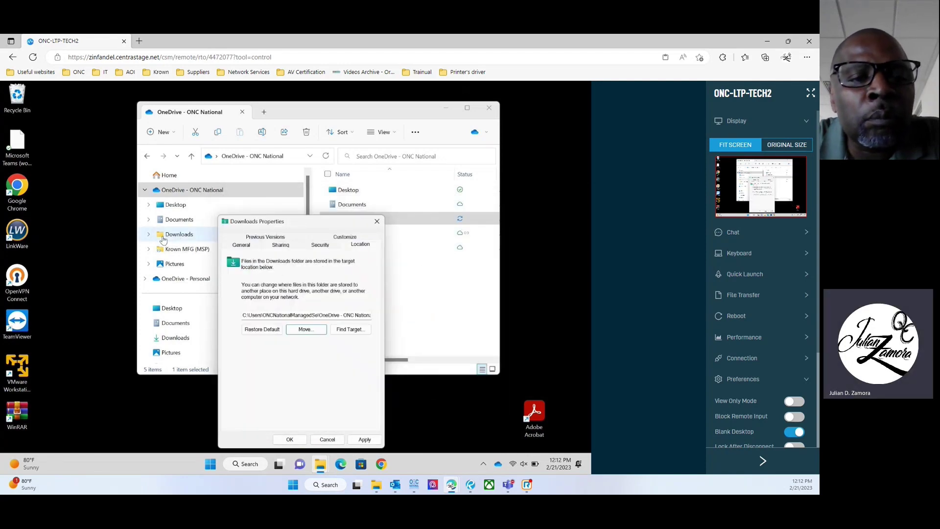
- Apply the Downloads location change and move all existing files from the old location to the new one
left_click(293, 439)
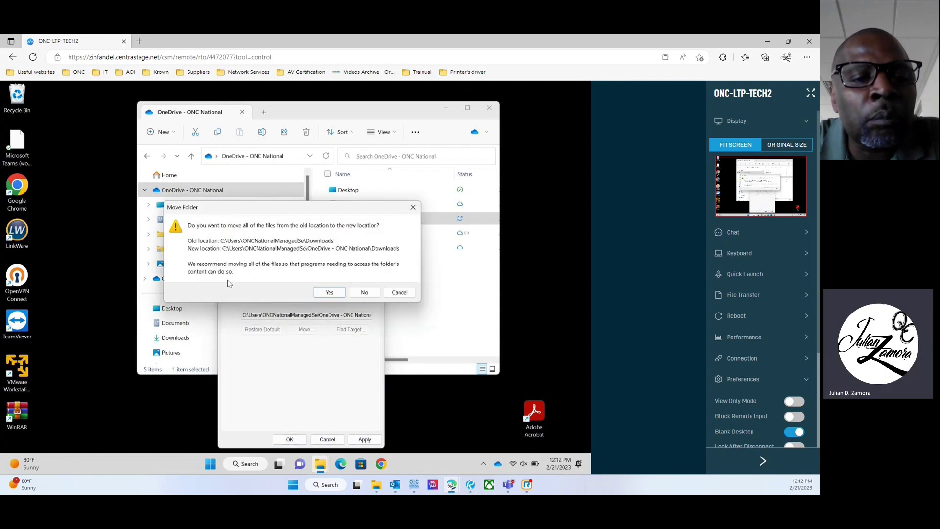
left_click_drag(290, 209, 332, 218)
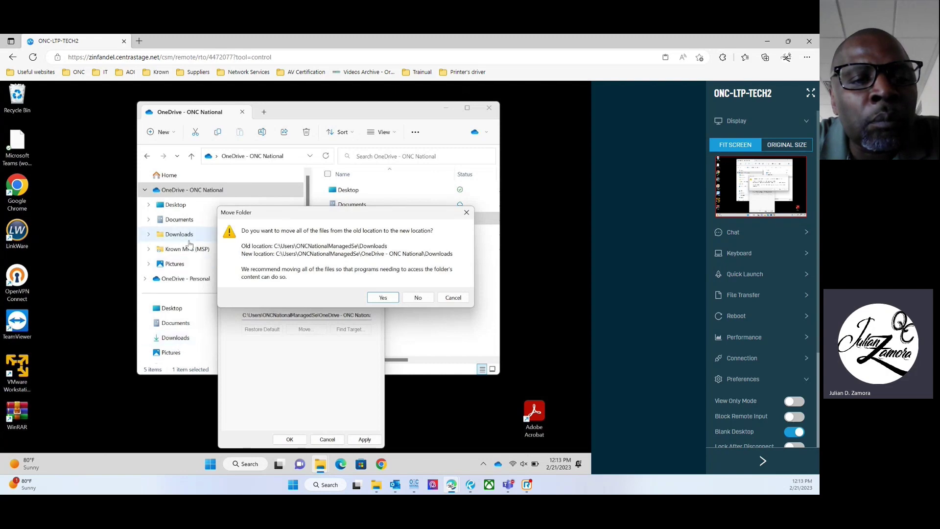
left_click(387, 300)
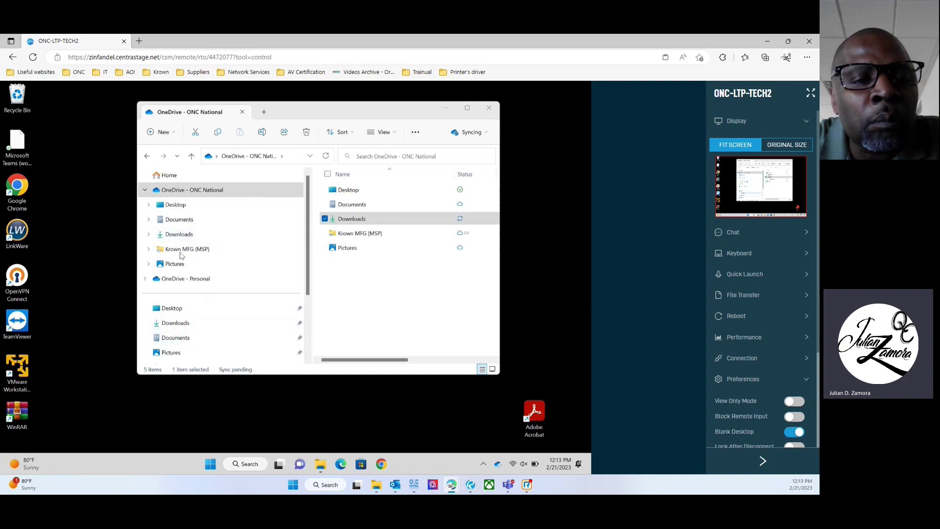
- Check the contents of the Downloads and Desktop folders under OneDrive - ONC National
left_click(250, 237)
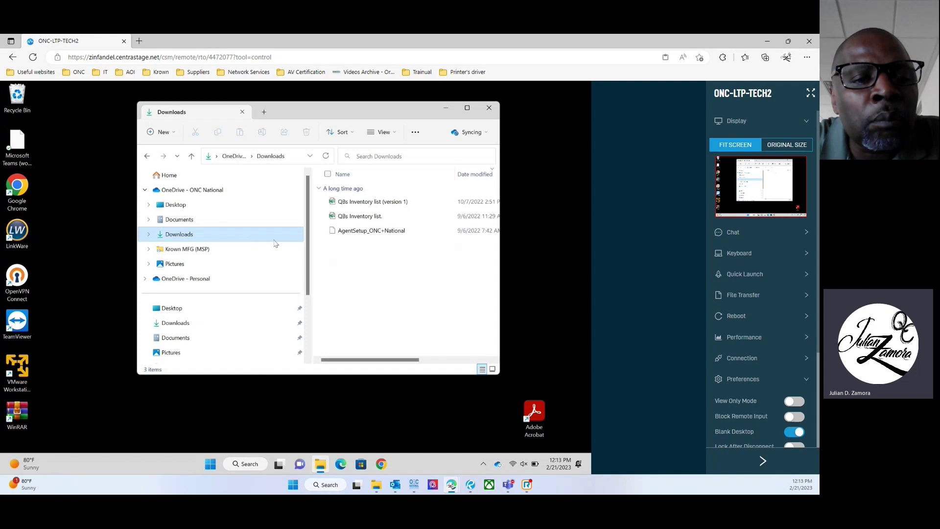
left_click(213, 205)
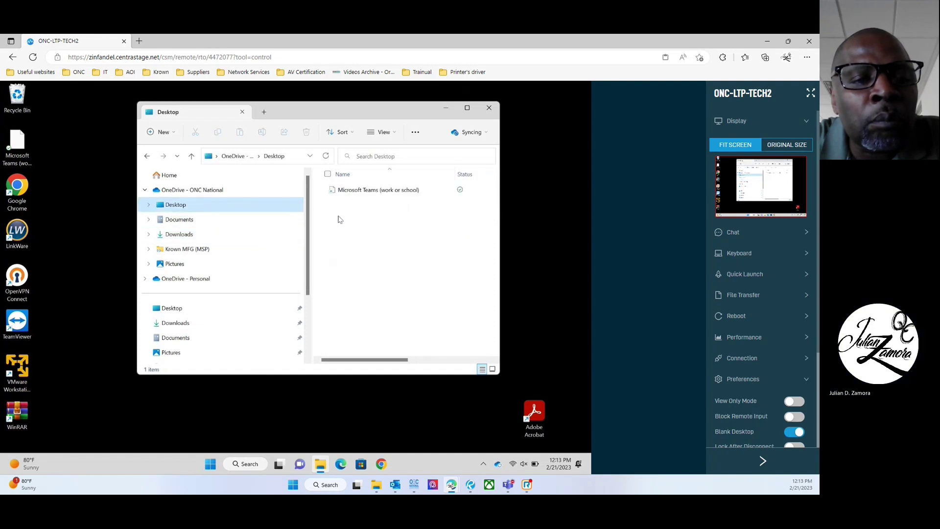